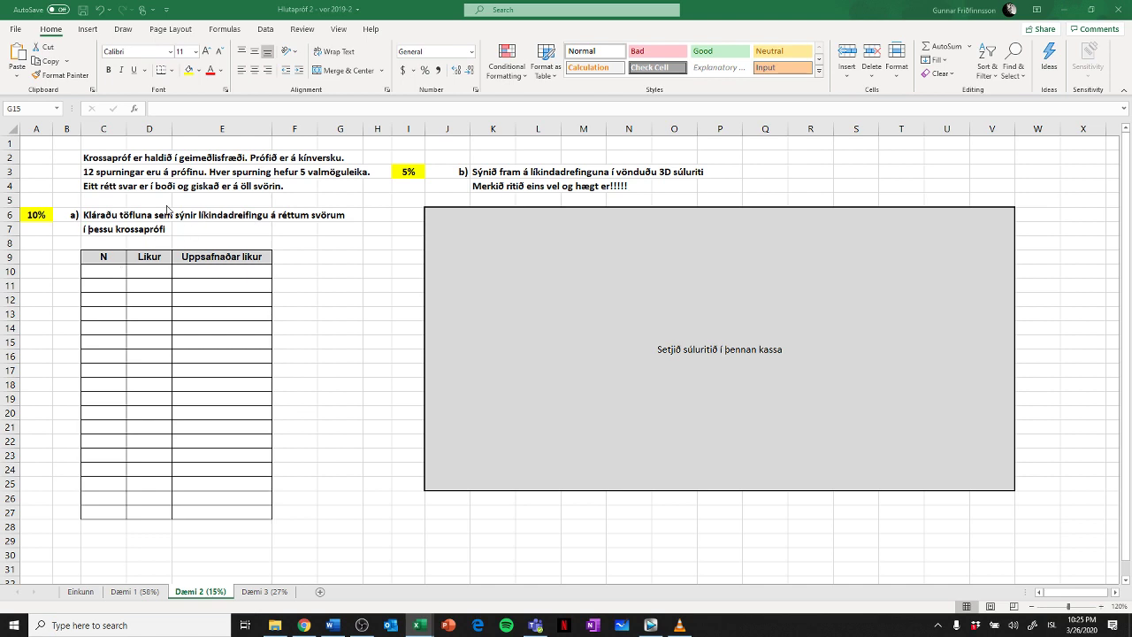
- Fill the N column with the series 0 to 12 in C10:C22, starting from 0 and 1
left_click(110, 274)
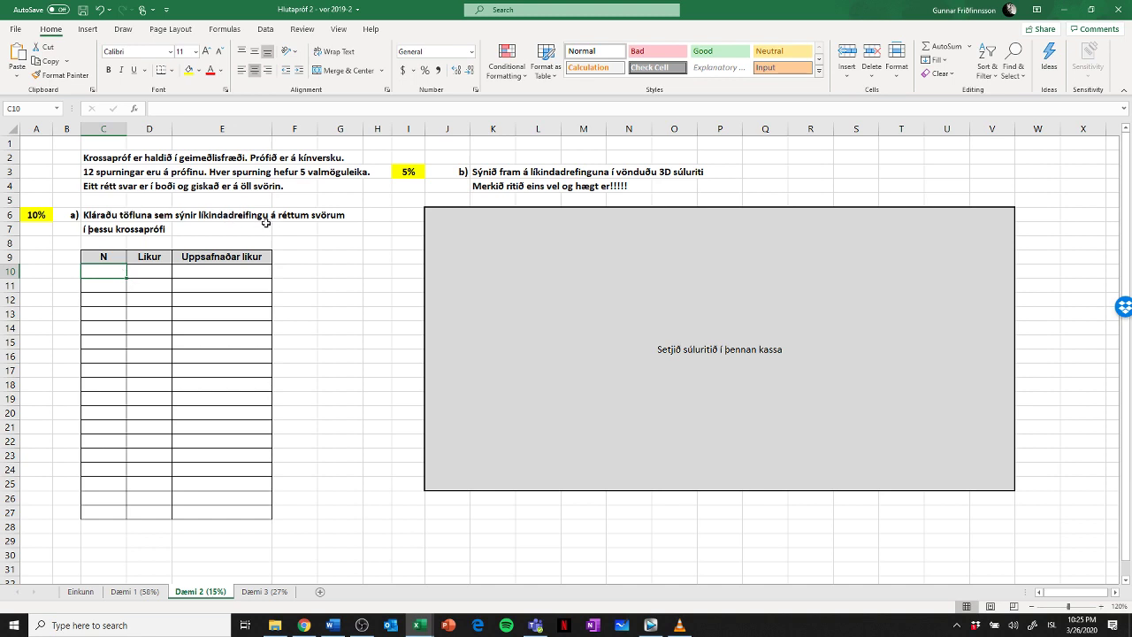
left_click(213, 270)
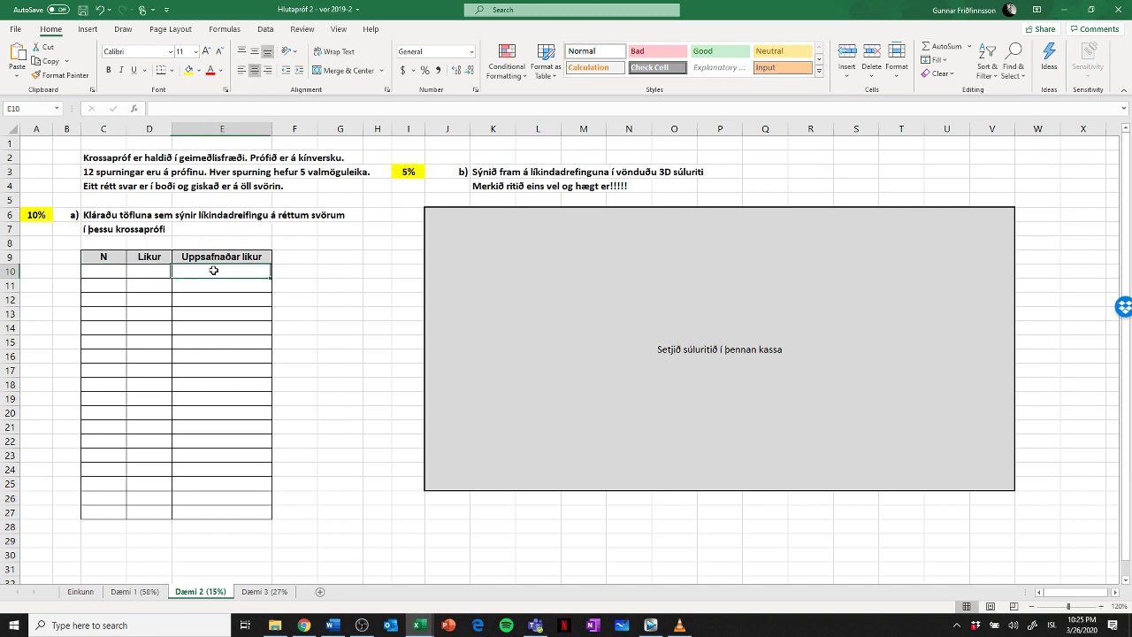
left_click(109, 270)
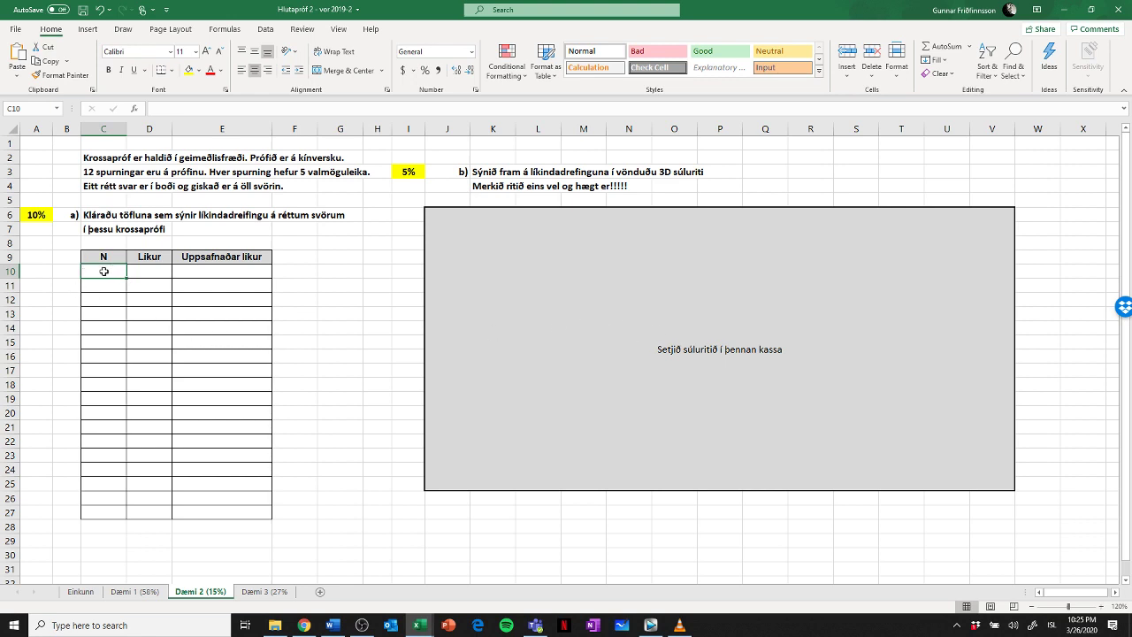
type("0")
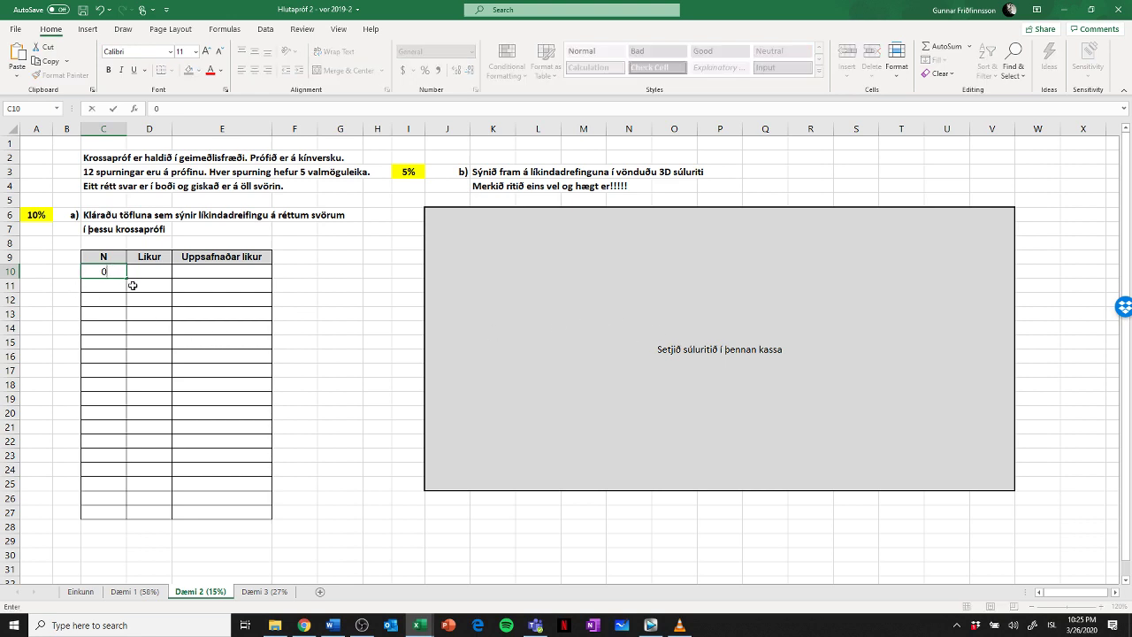
left_click(109, 287)
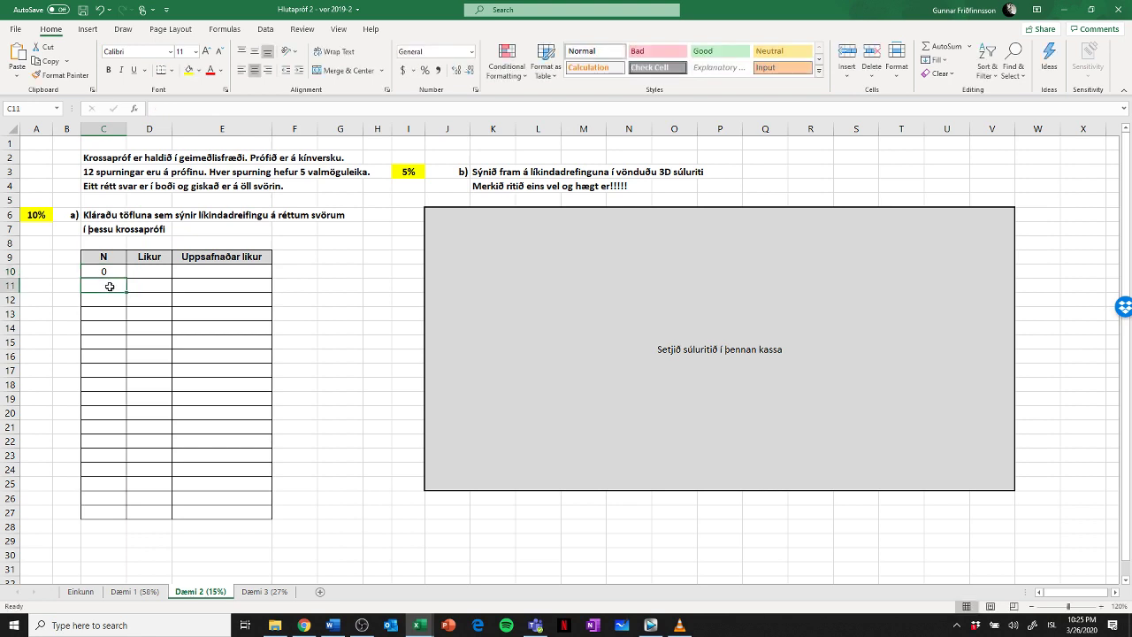
type("1")
left_click(142, 285)
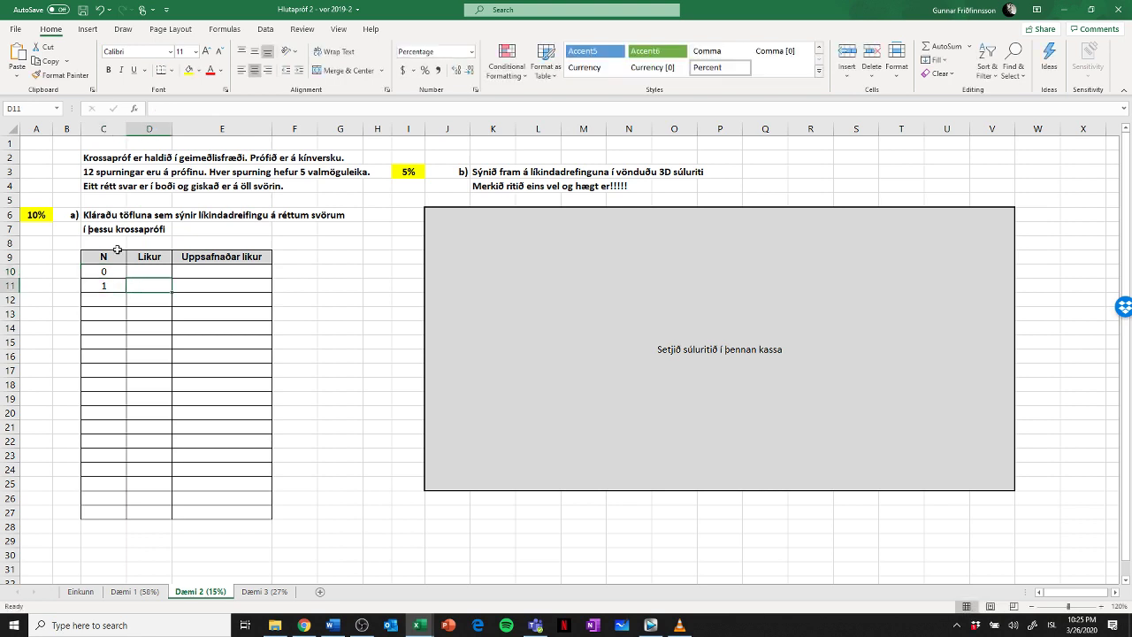
left_click(113, 272)
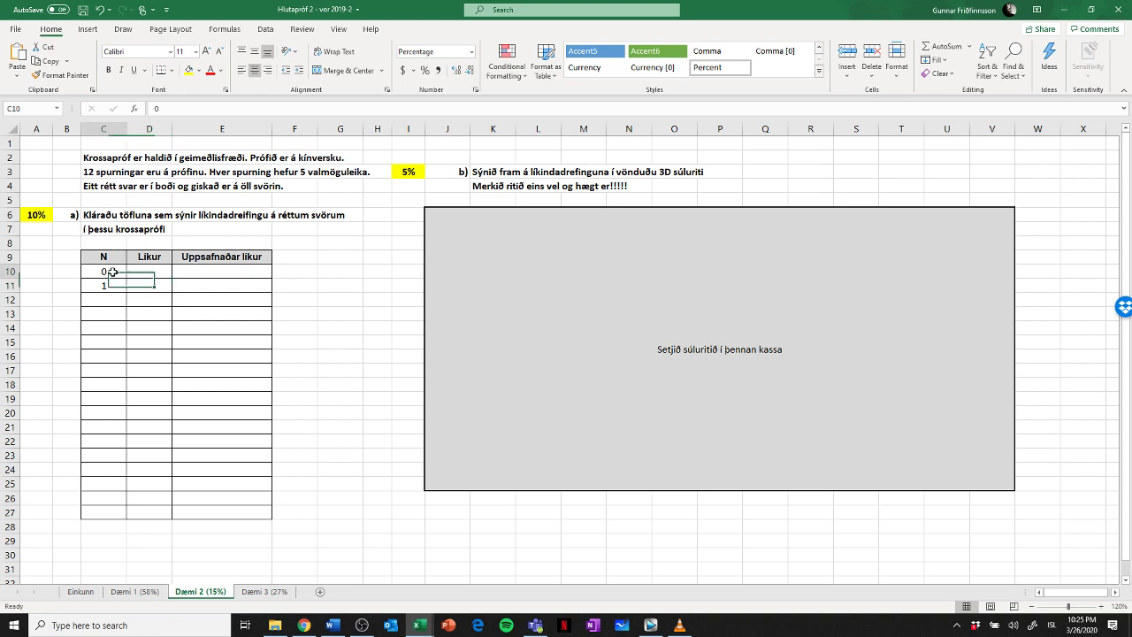
left_click_drag(114, 272, 126, 445)
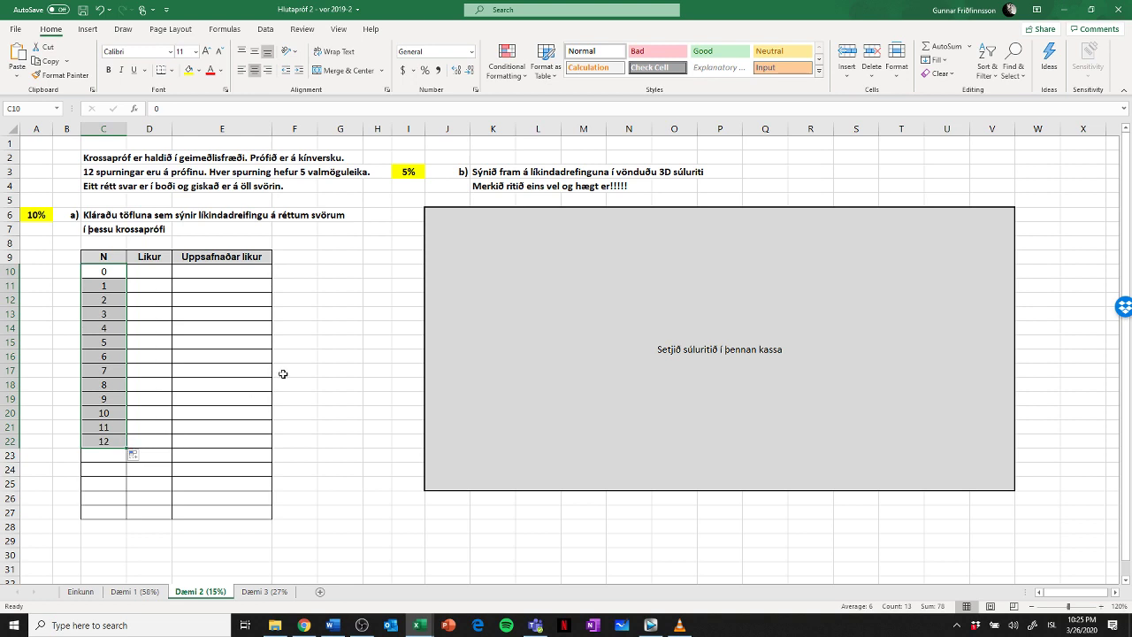
- Insert the BINOMDIST function in D10, the first Líkur cell, and keep its arguments dialog clear of the table
left_click(147, 270)
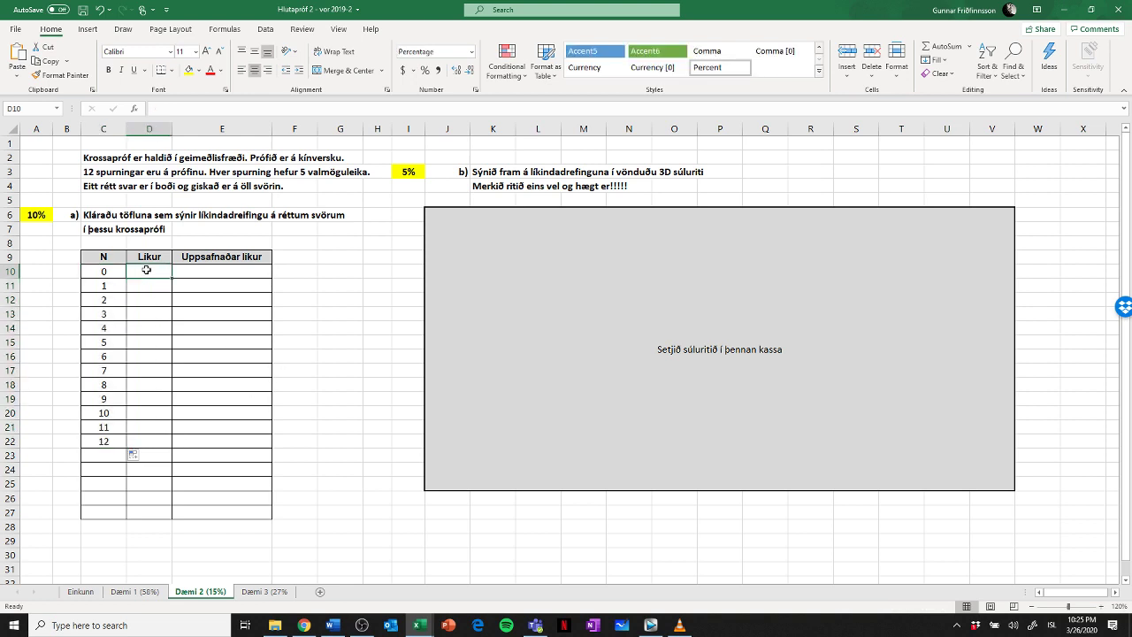
left_click(133, 108)
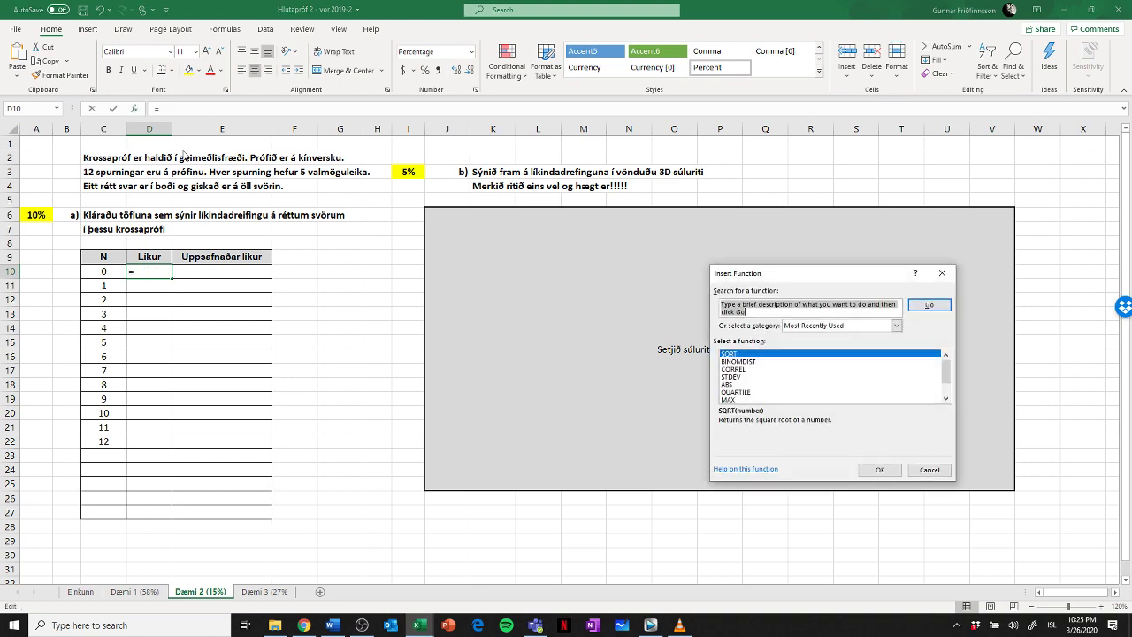
left_click(745, 362)
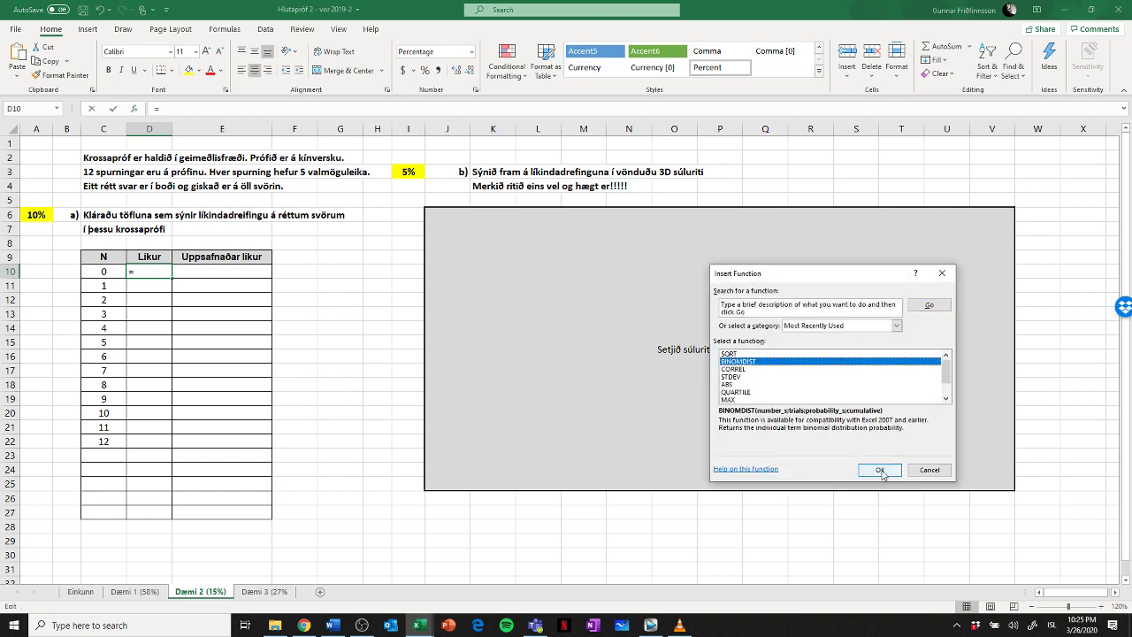
left_click(880, 470)
left_click_drag(806, 285, 457, 246)
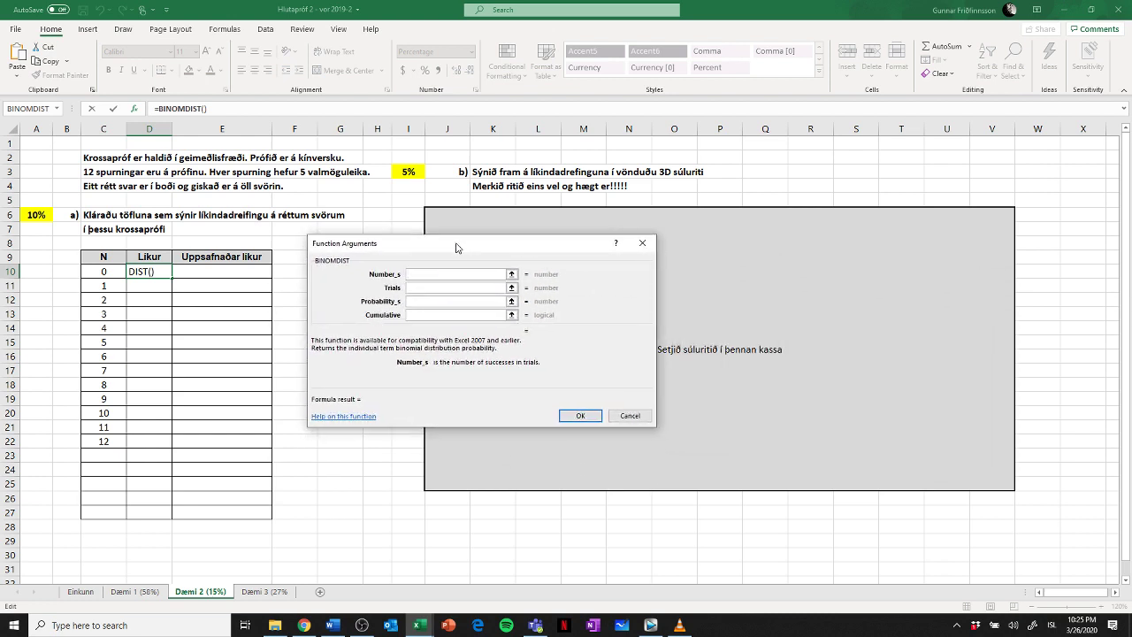
- Set the BINOMDIST arguments Trials to 12, Probability_s to 1/5 and Cumulative to 0
left_click(422, 288)
type("12")
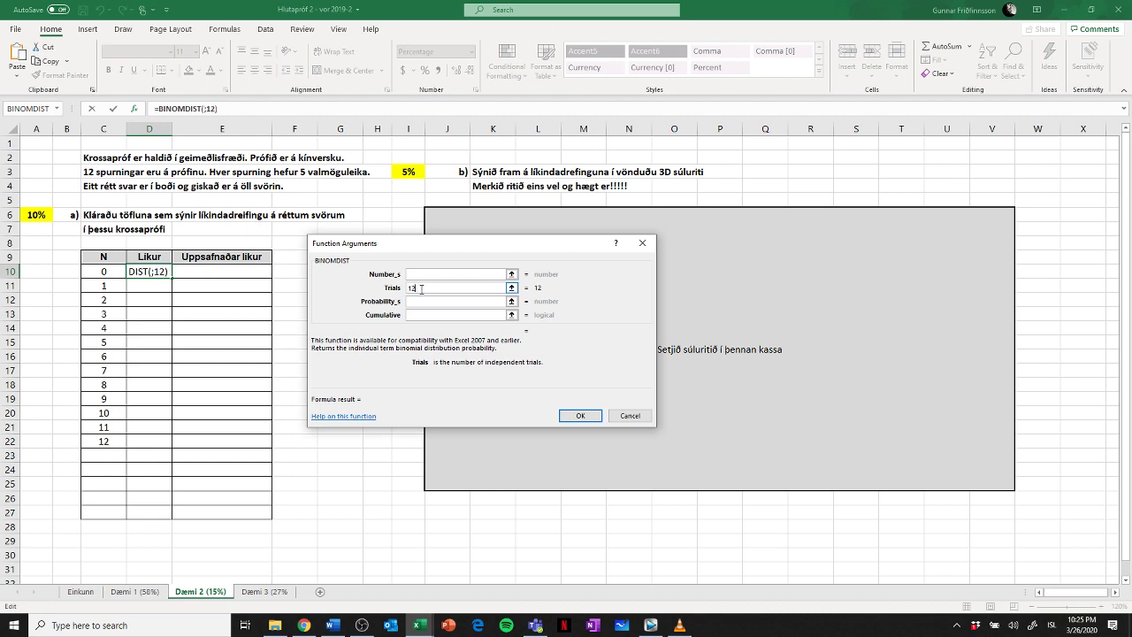
left_click(424, 302)
type("1/")
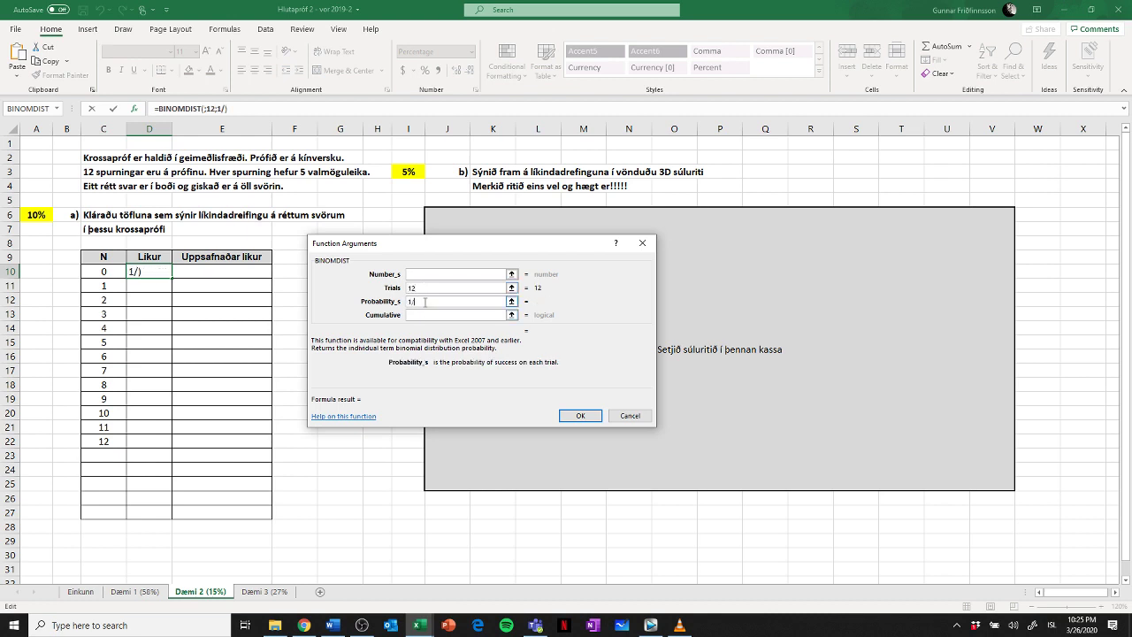
type("5")
left_click(421, 316)
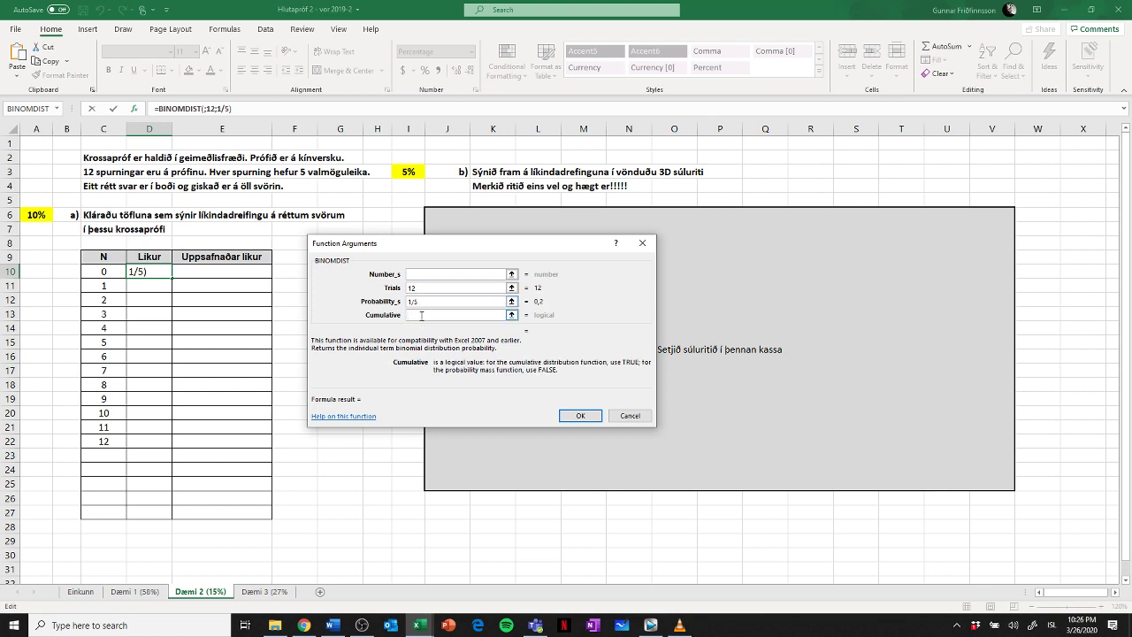
type("0")
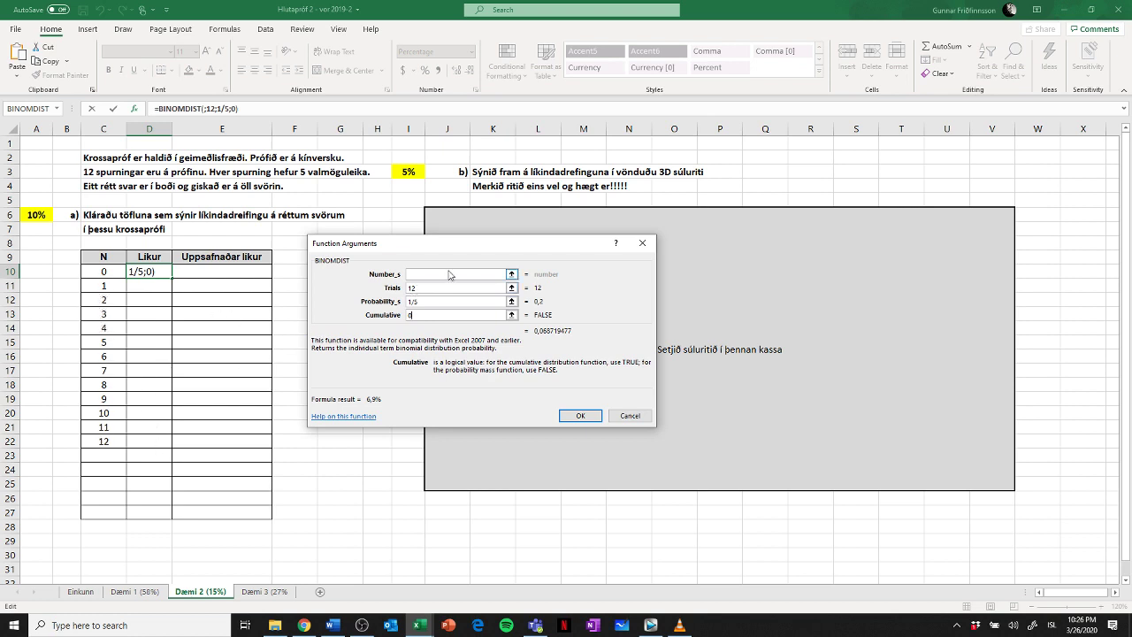
- Set Number_s to C10, finish the BINOMDIST formula and copy it down the Líkur column to D22
left_click(426, 278)
left_click(109, 271)
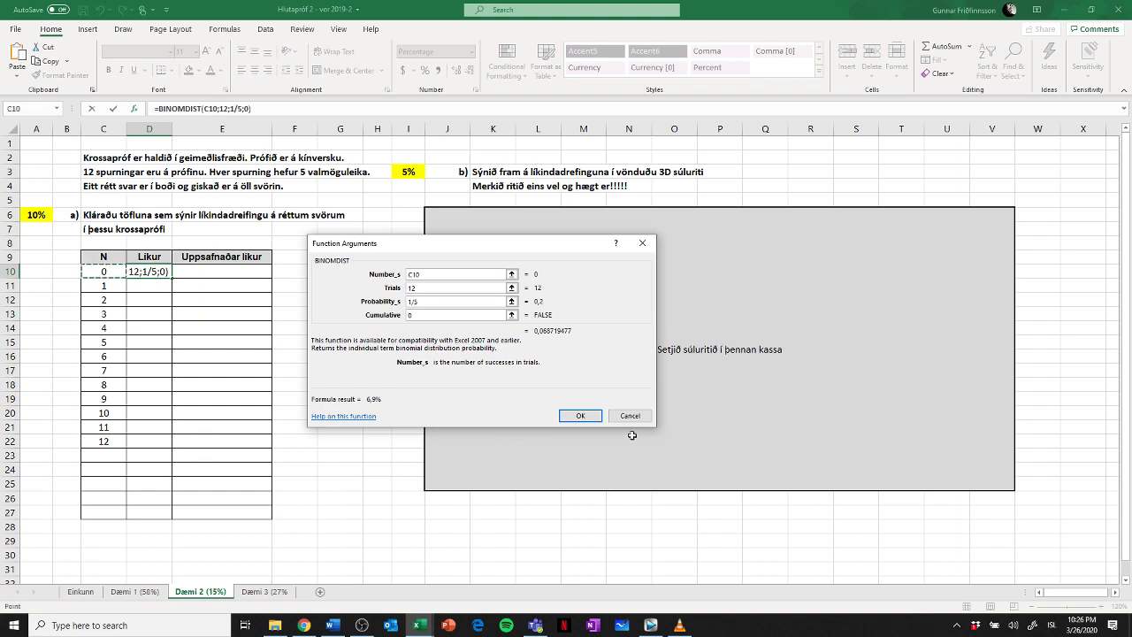
left_click(588, 419)
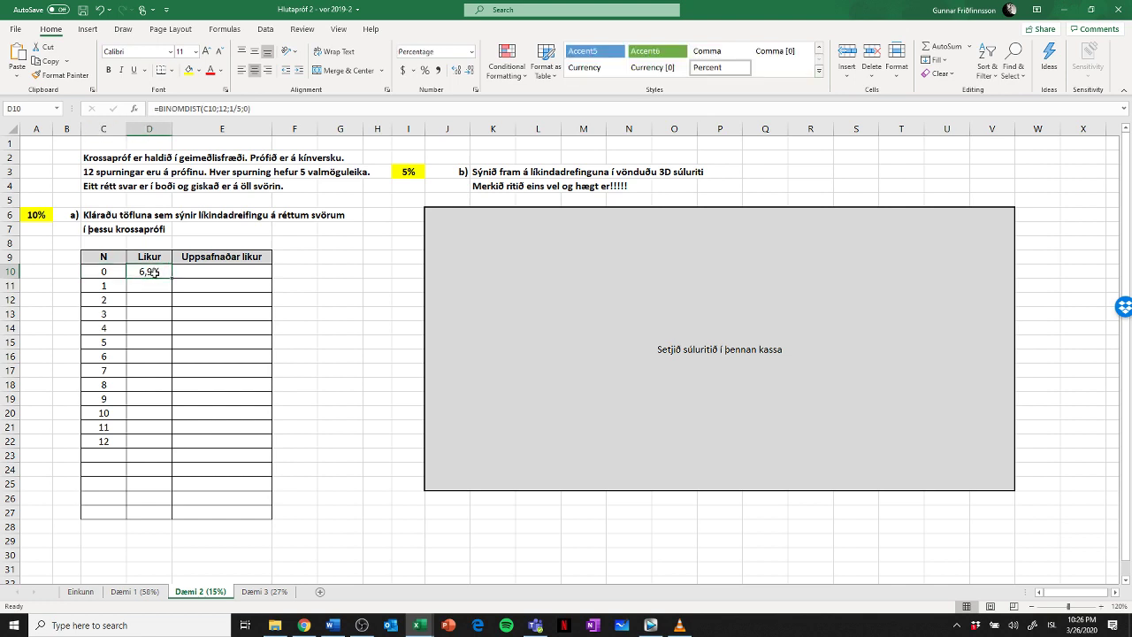
left_click_drag(173, 279, 164, 446)
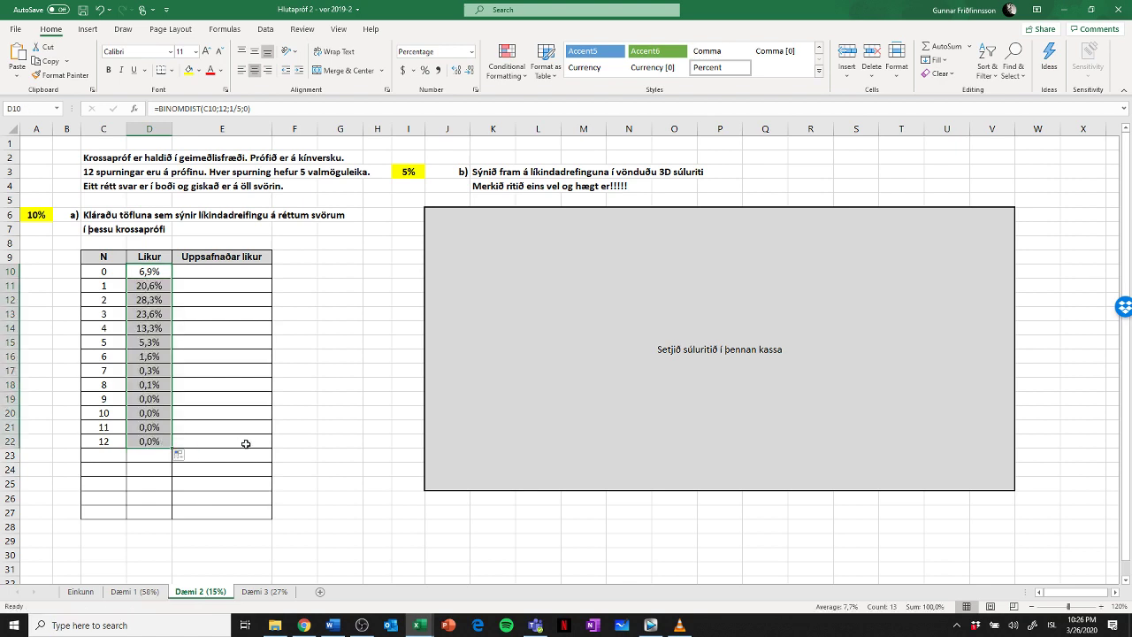
- Total the Líkur probabilities D10:D22 with a SUM formula in D23
left_click(150, 456)
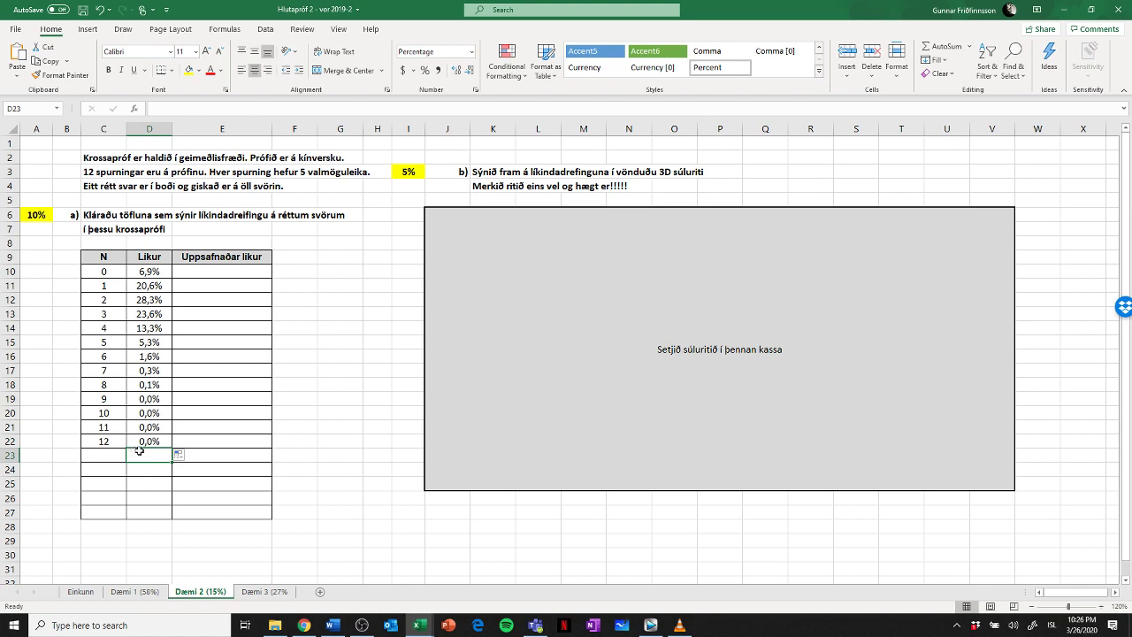
left_click(936, 48)
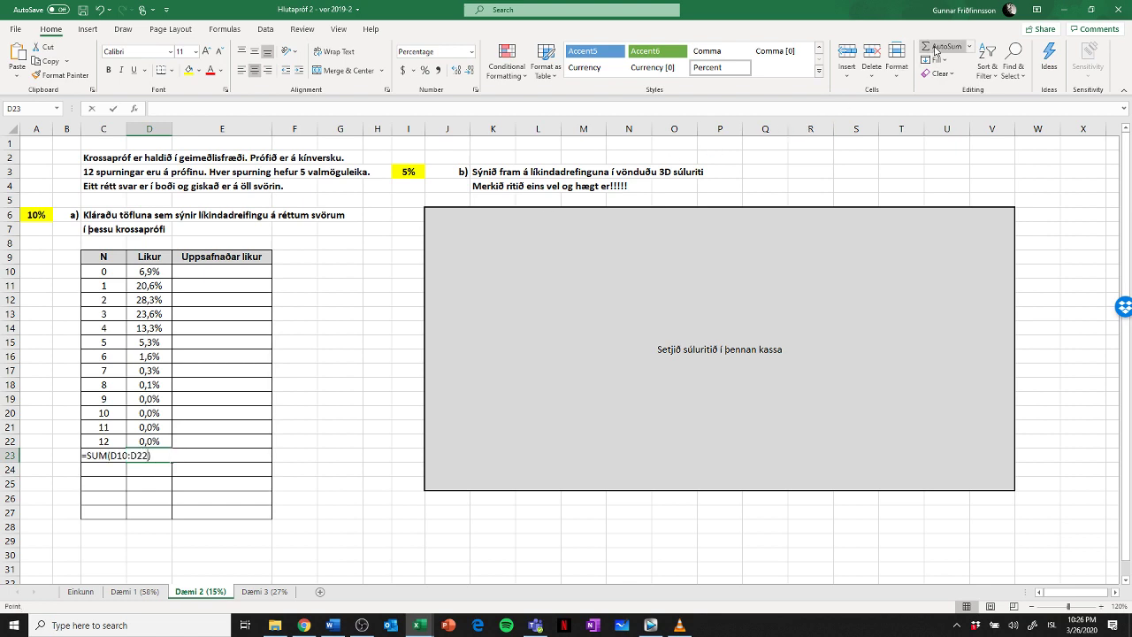
key("Return")
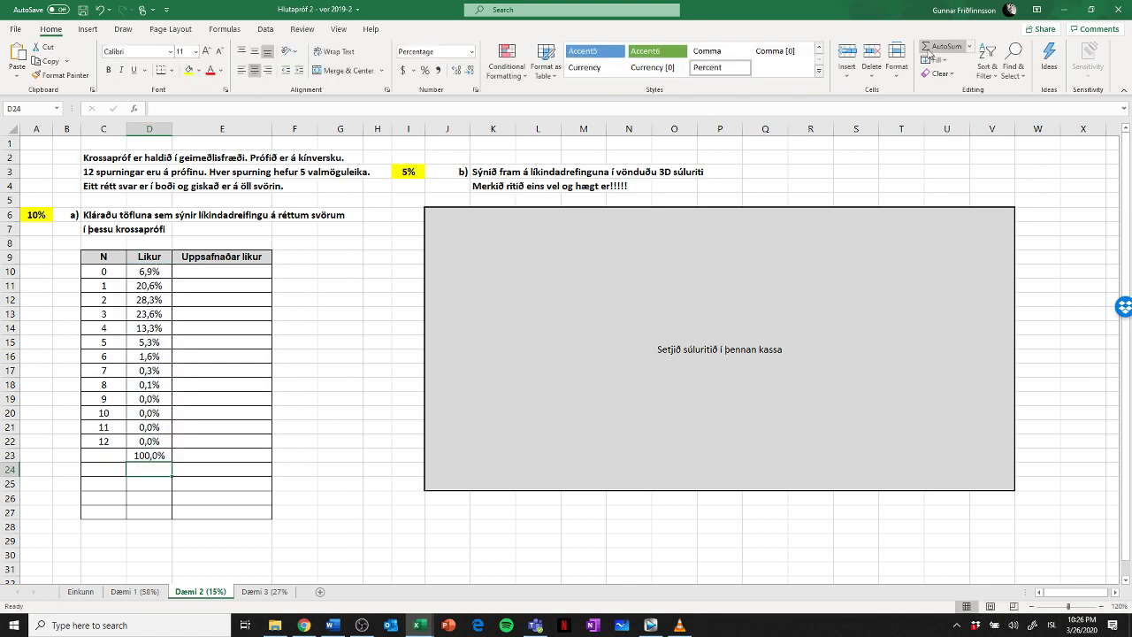
left_click(144, 453)
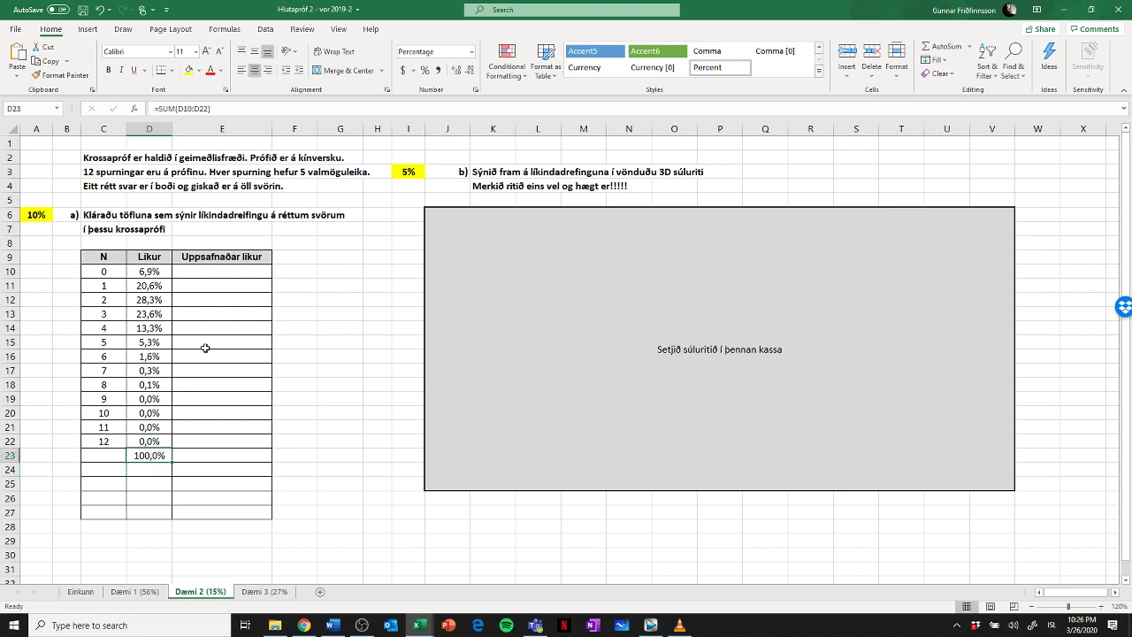
- Enter the first cumulative probability in E10 with the formula =D10
left_click(222, 271)
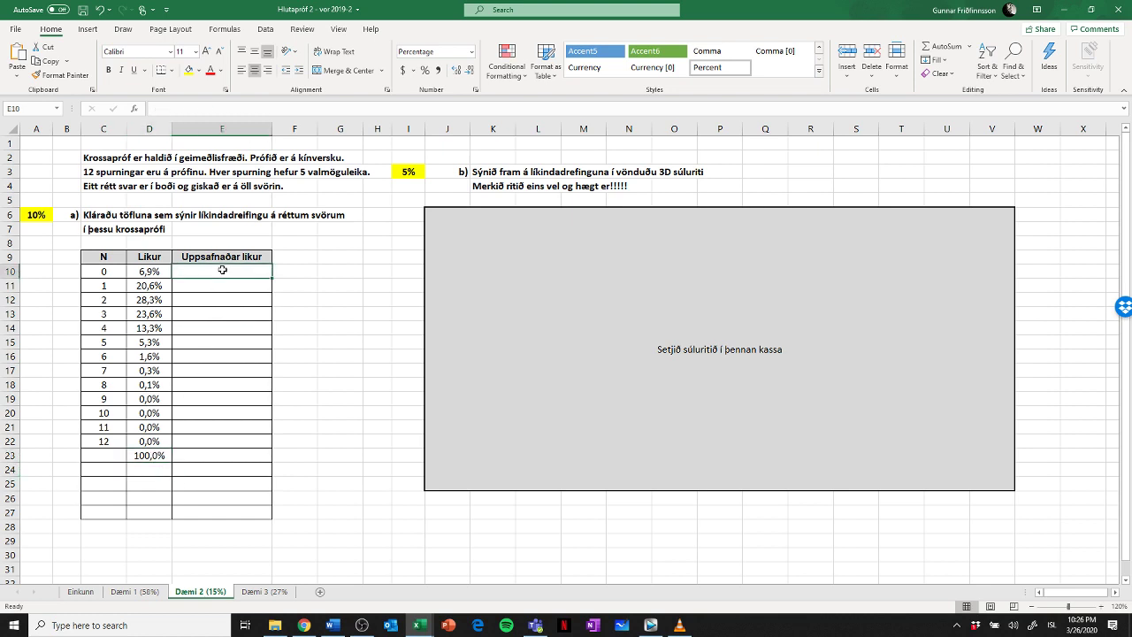
type("=")
left_click(165, 270)
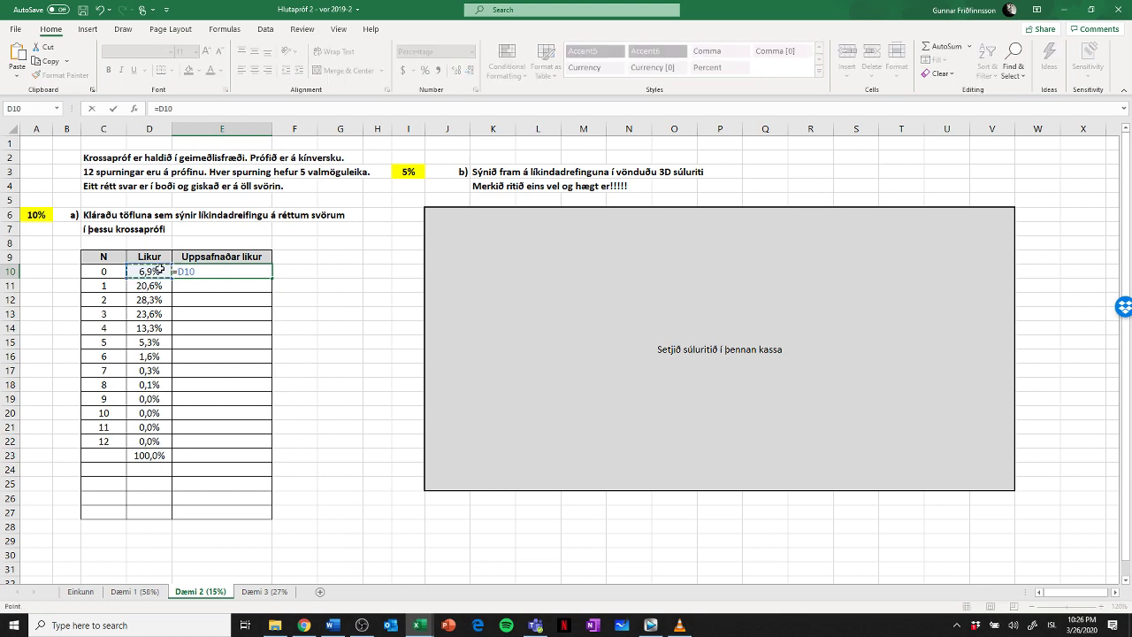
key("Return")
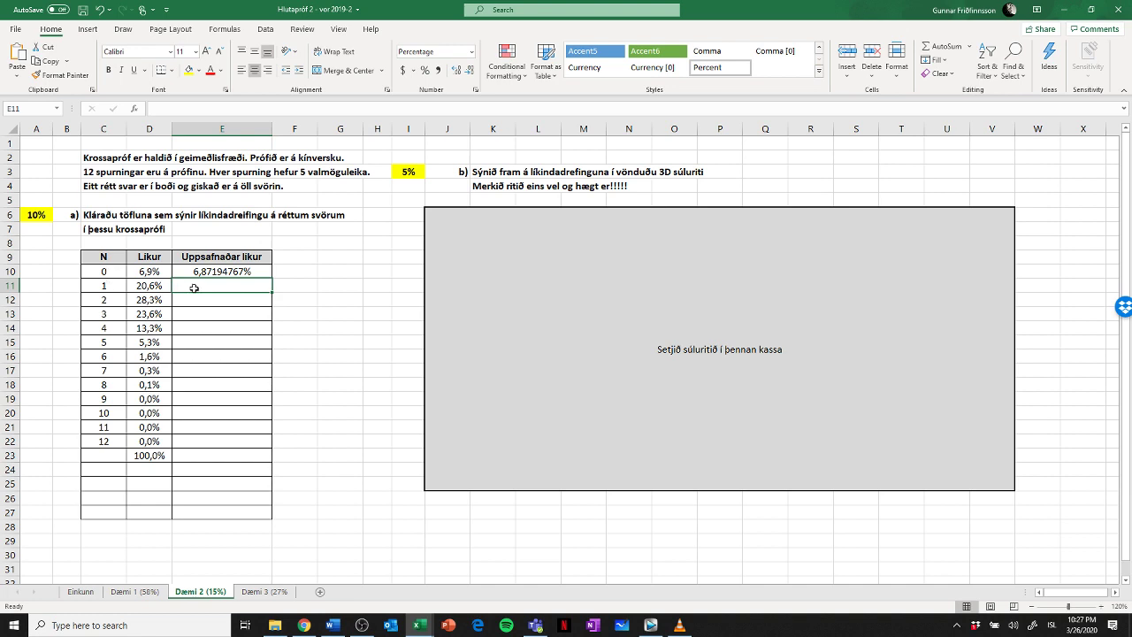
- Enter =D11+E10 in E11 and copy the formula down the cumulative probability column to E22
type("=")
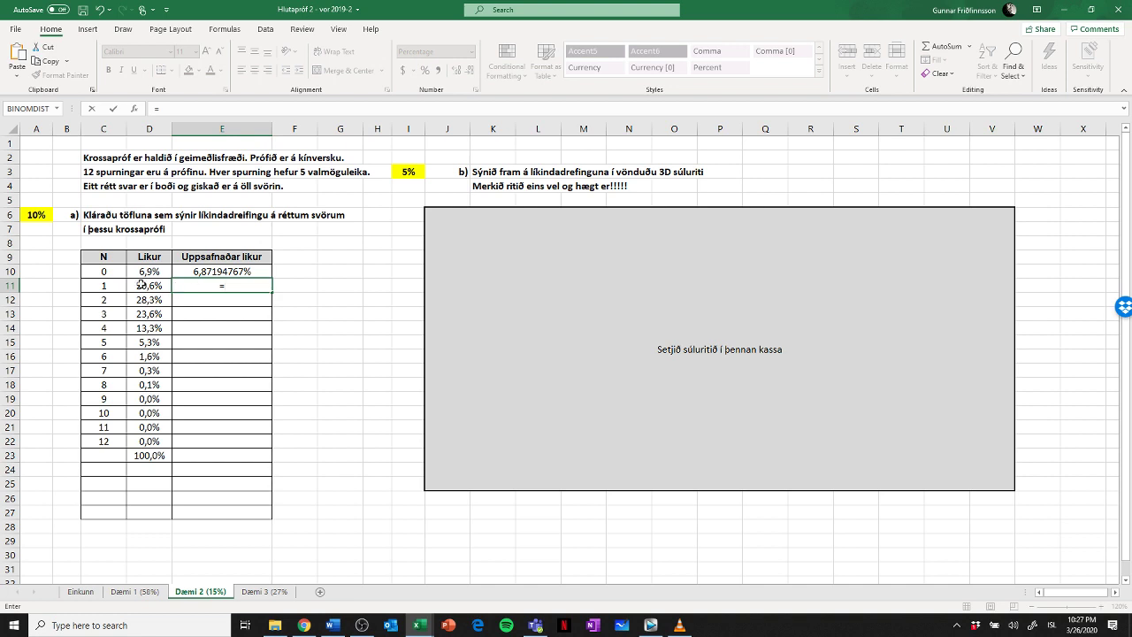
left_click(146, 284)
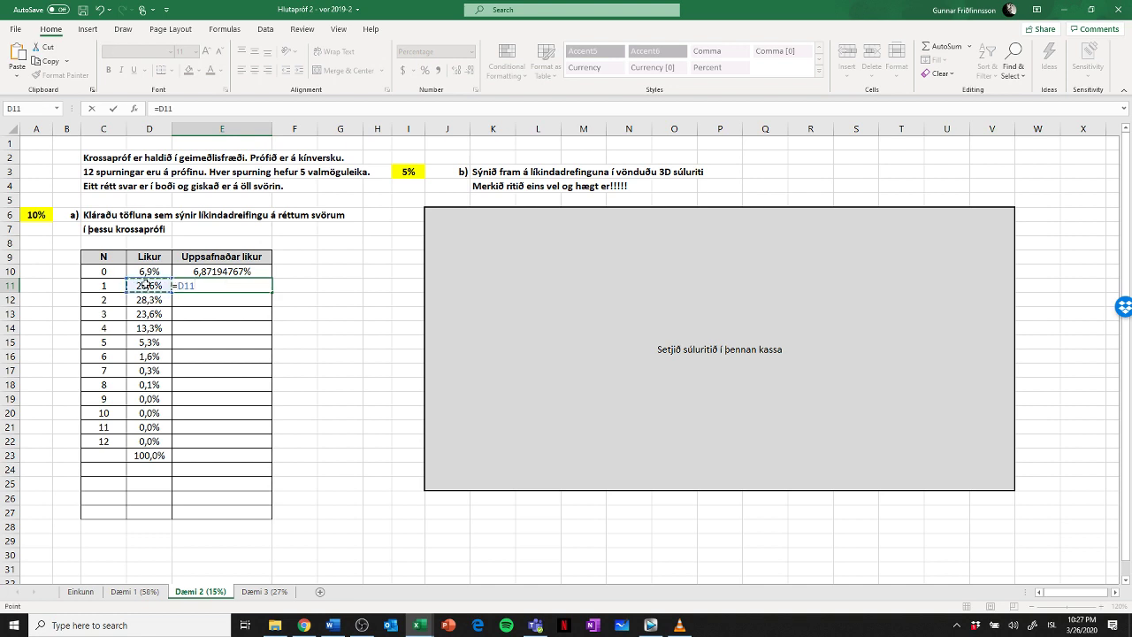
type("+")
left_click(227, 272)
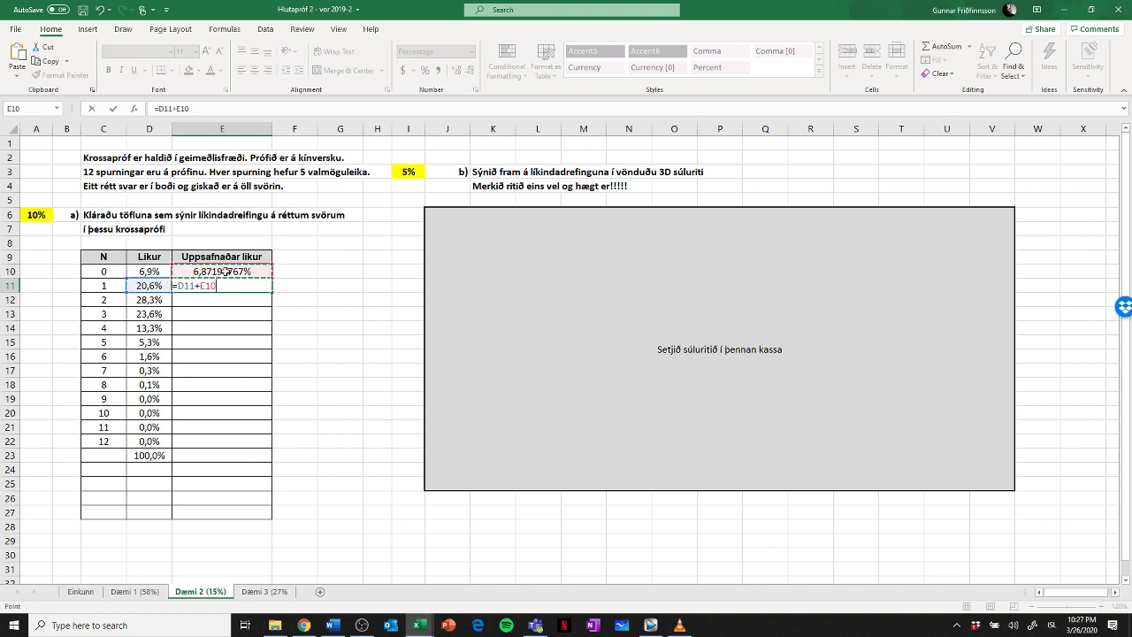
key("Return")
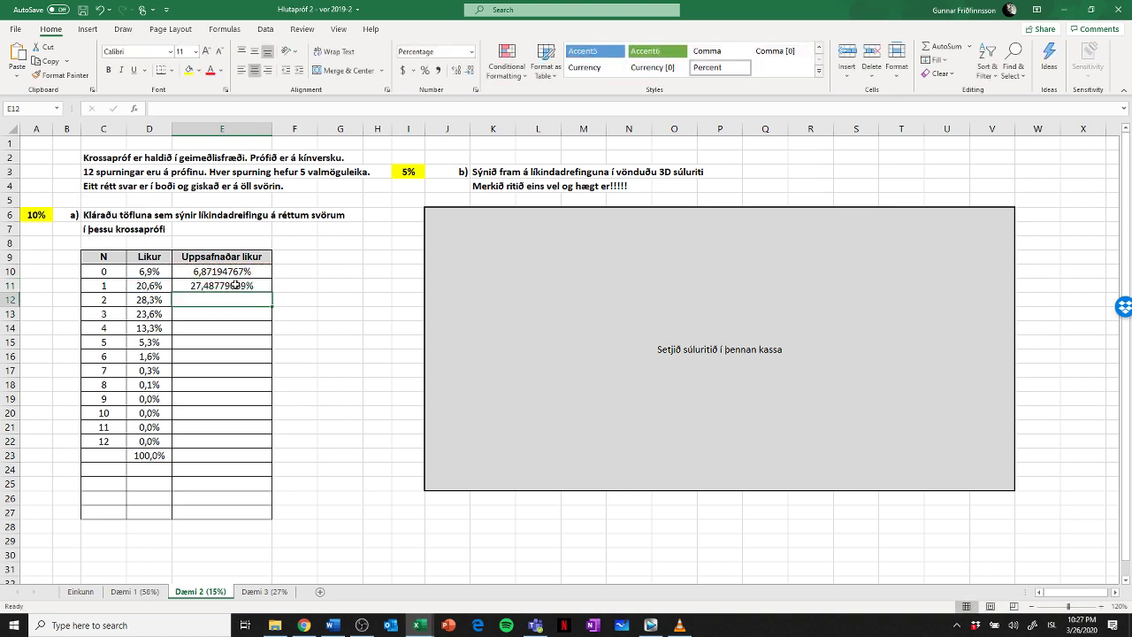
left_click(235, 285)
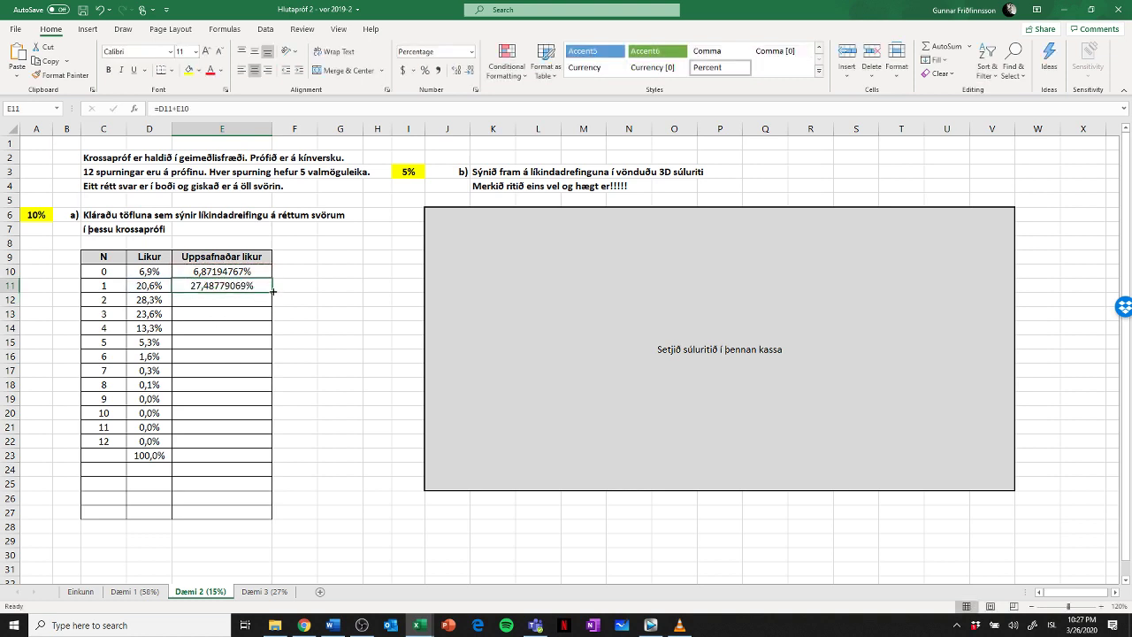
left_click_drag(273, 291, 252, 442)
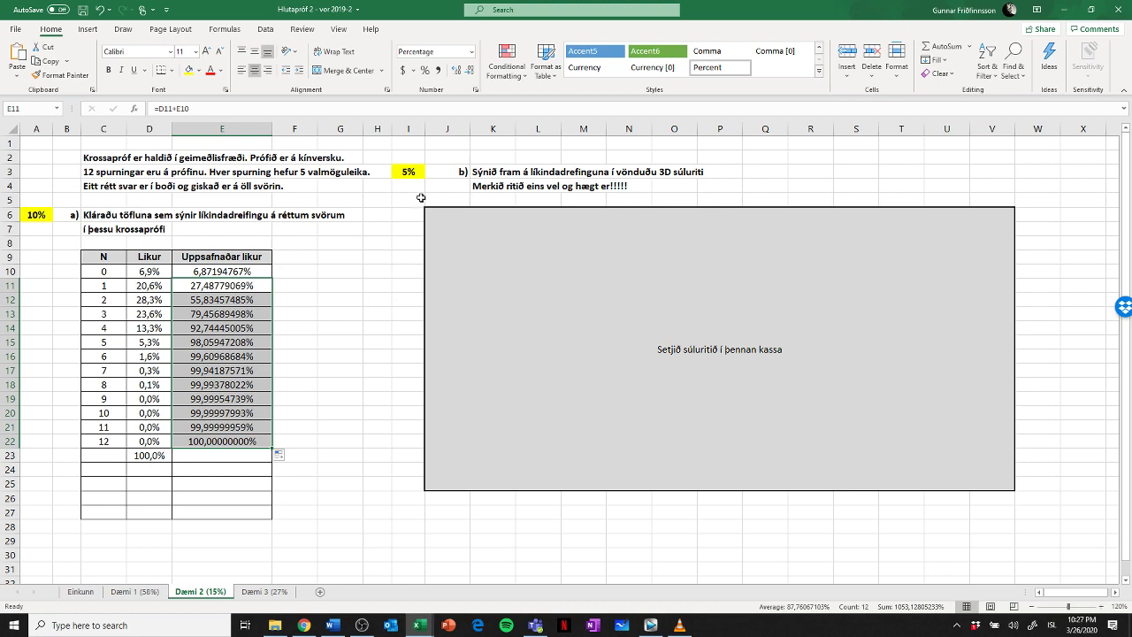
- Insert a 3-D clustered column chart of the Líkur values D10:D22 and fit it to the gray chart box
left_click(451, 170)
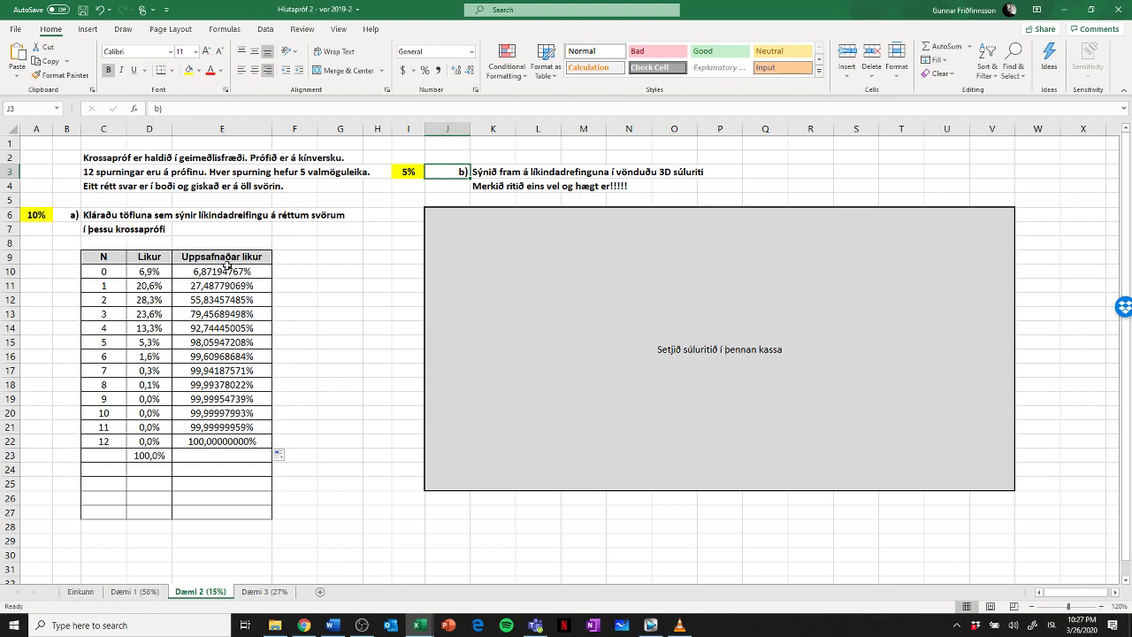
left_click_drag(222, 272, 225, 448)
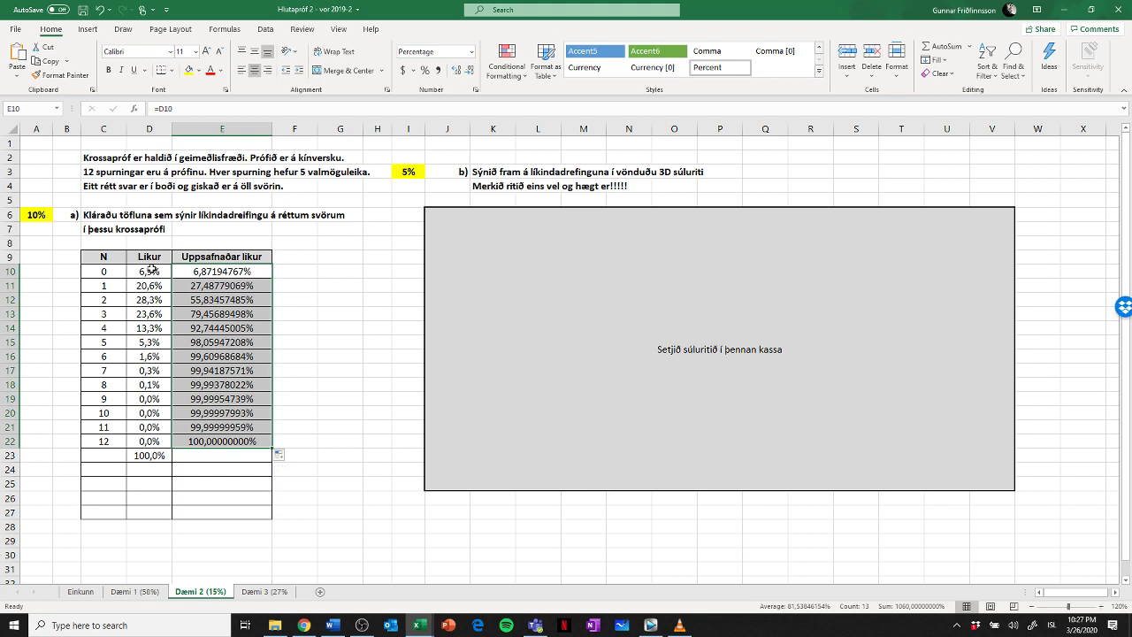
left_click_drag(152, 268, 144, 443)
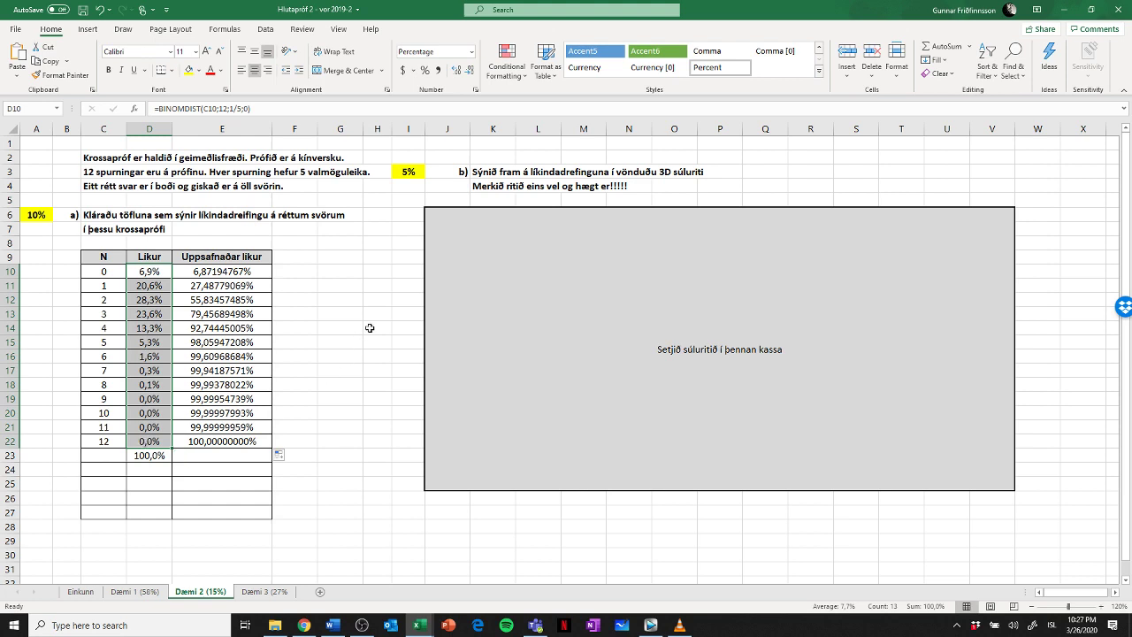
left_click(90, 31)
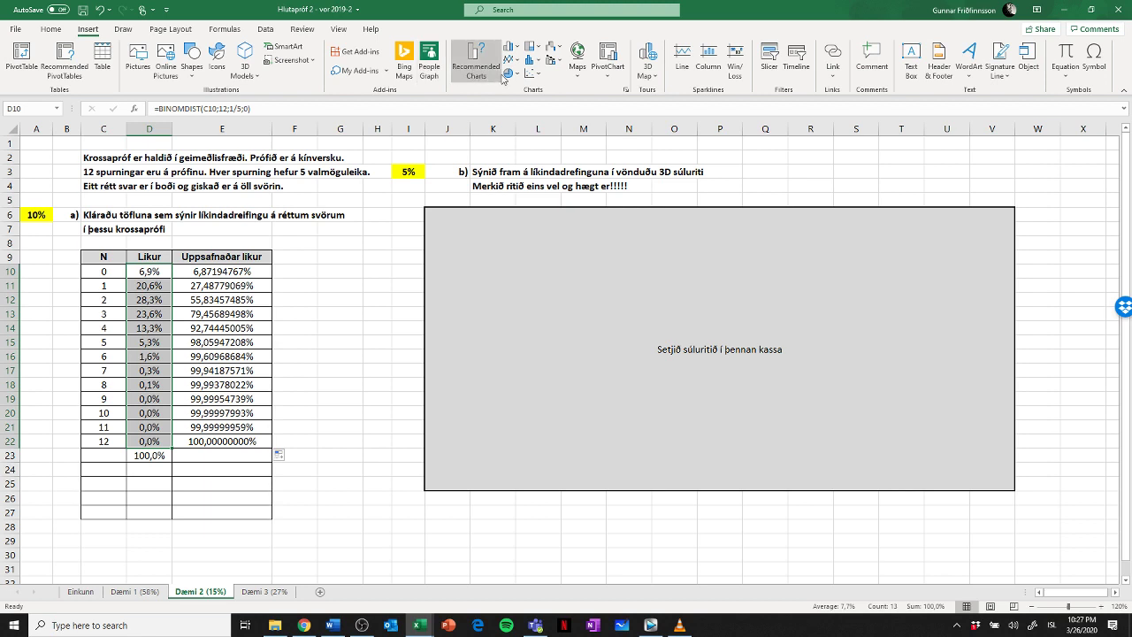
left_click(516, 46)
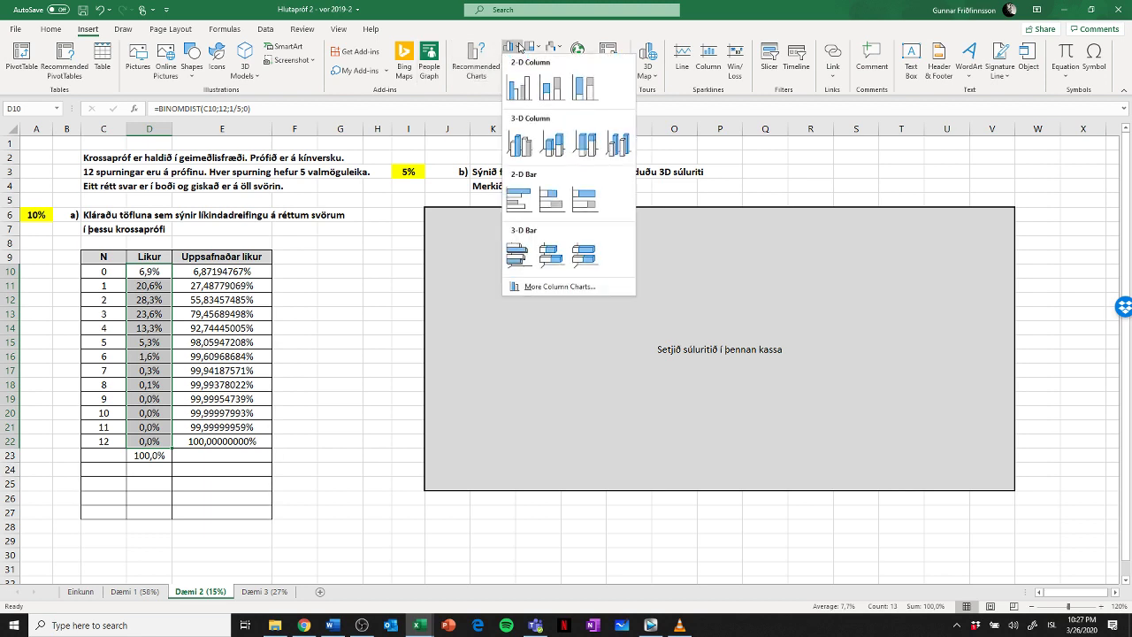
left_click(520, 144)
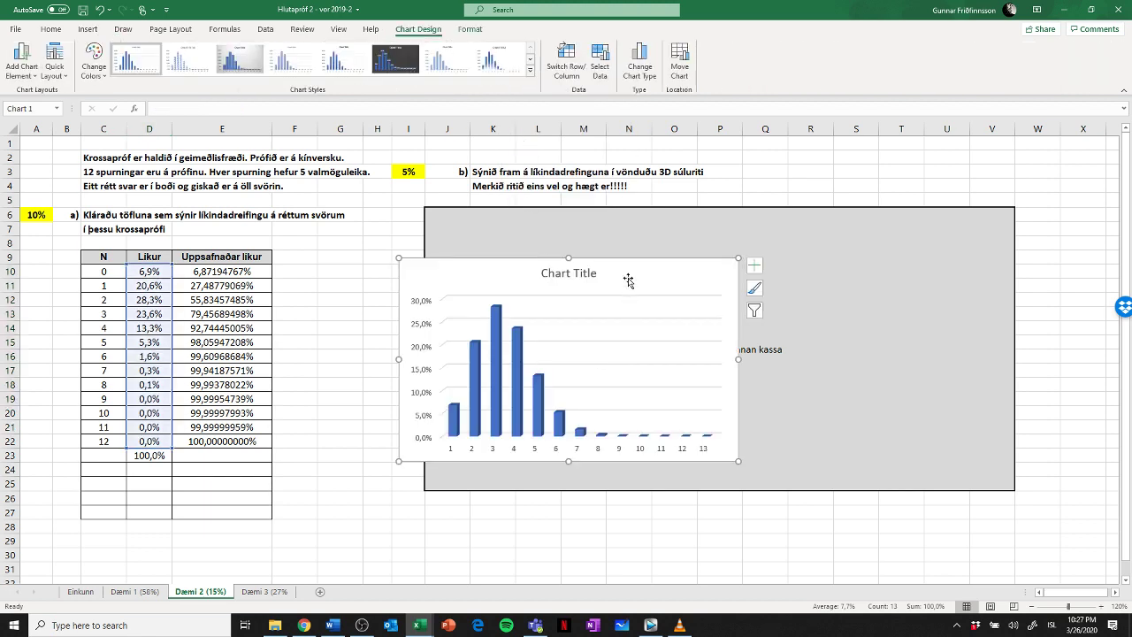
left_click_drag(625, 278, 654, 228)
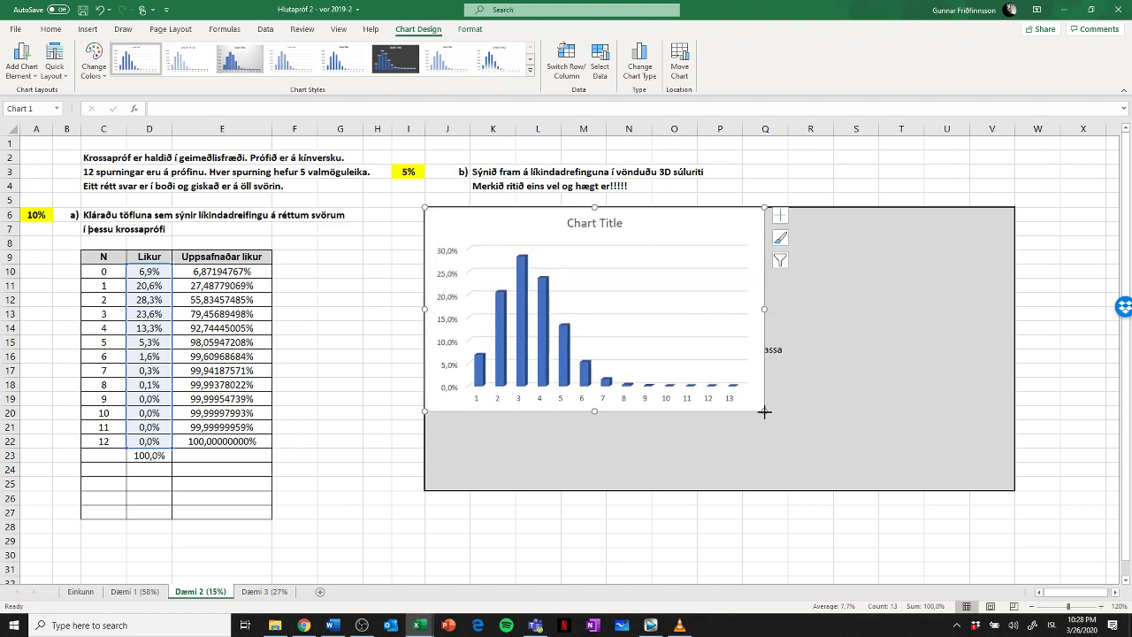
left_click_drag(764, 411, 1015, 489)
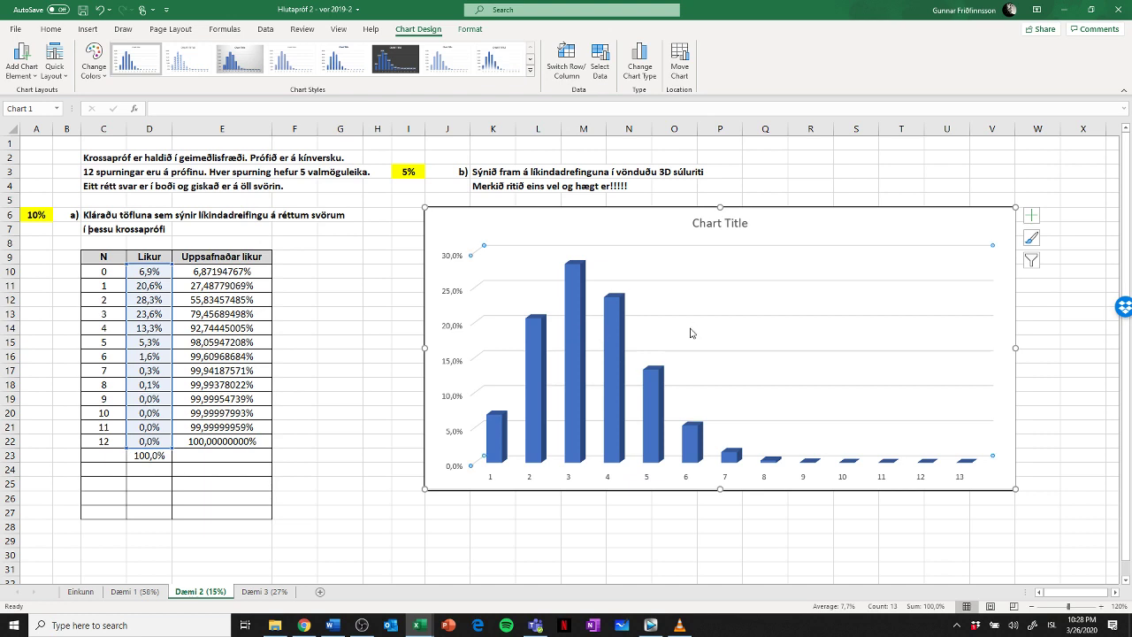
- Set the chart's horizontal axis labels to the N values in C10:C22
right_click(724, 335)
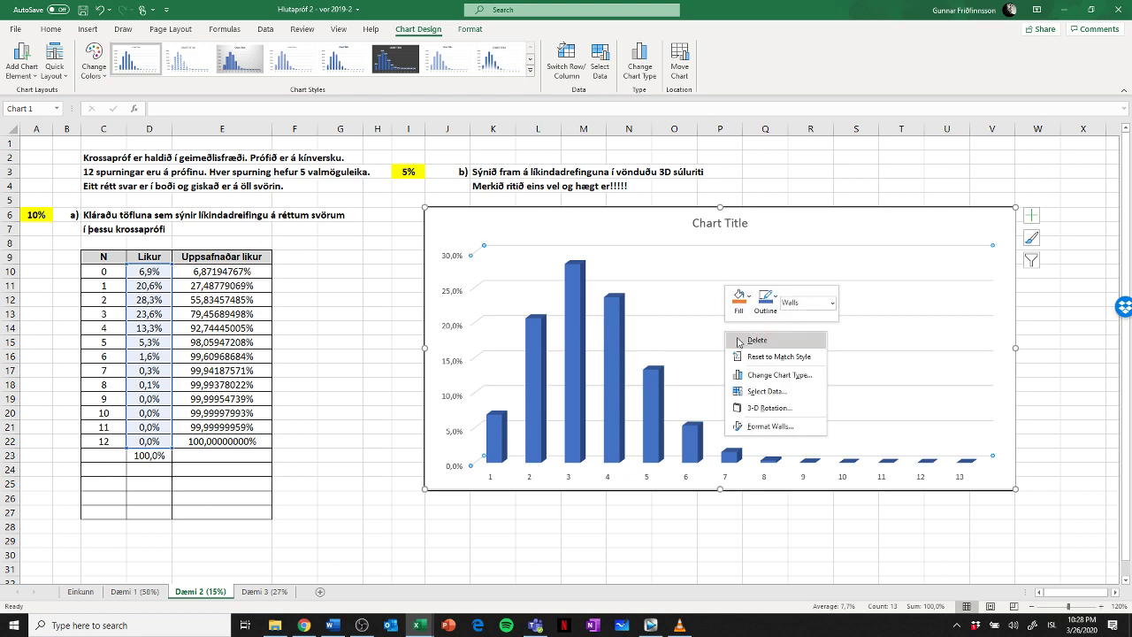
left_click(765, 392)
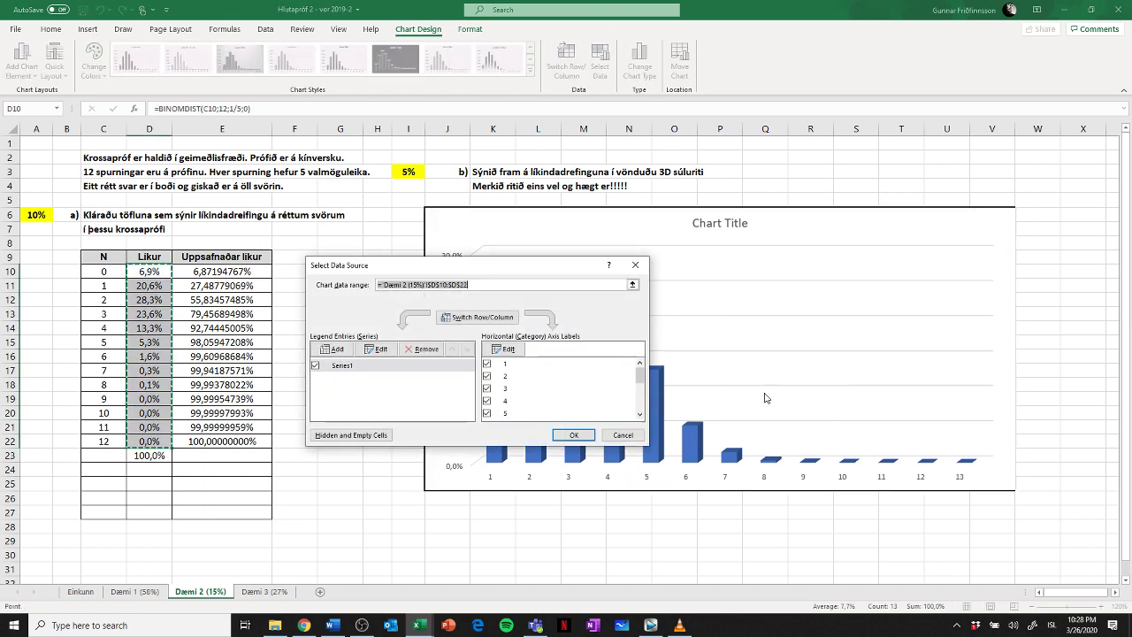
left_click_drag(489, 270, 711, 266)
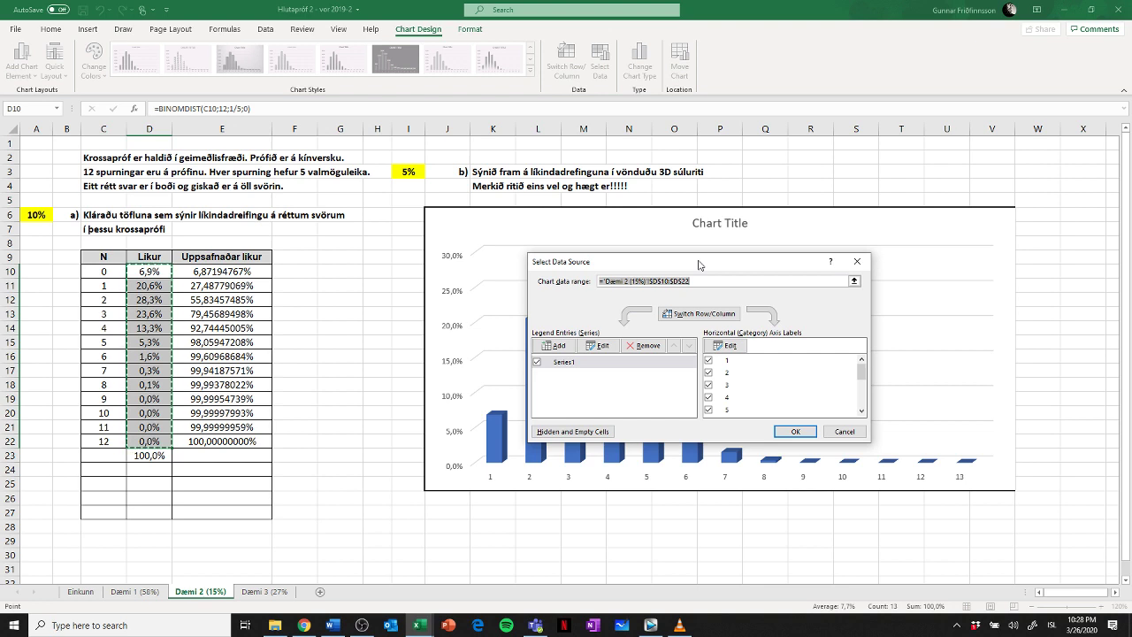
left_click(727, 345)
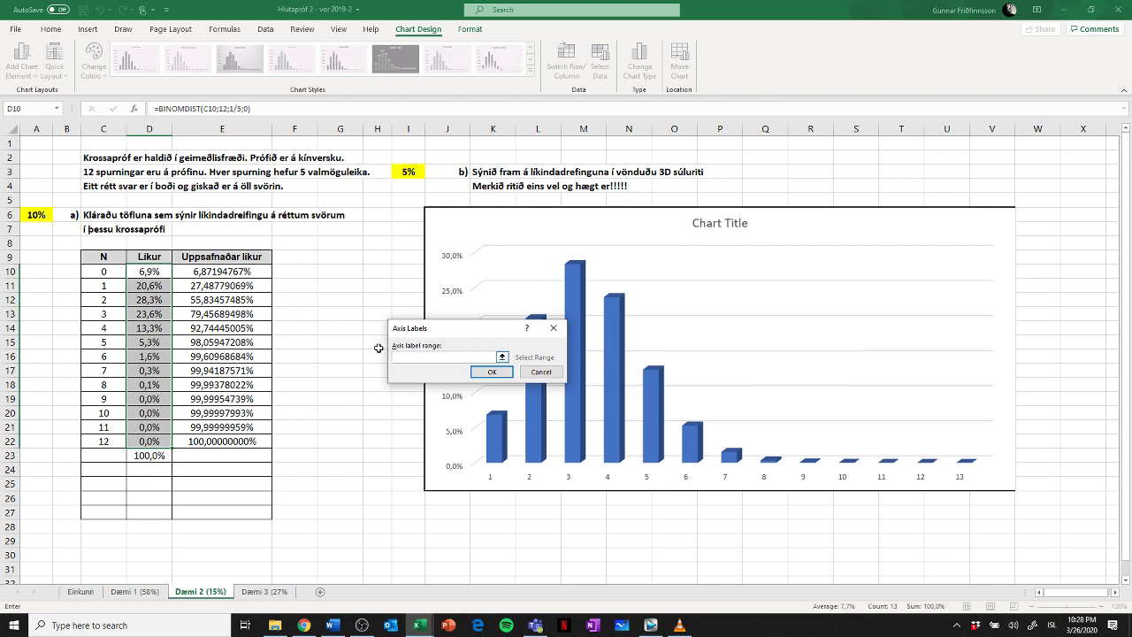
left_click_drag(106, 272, 105, 441)
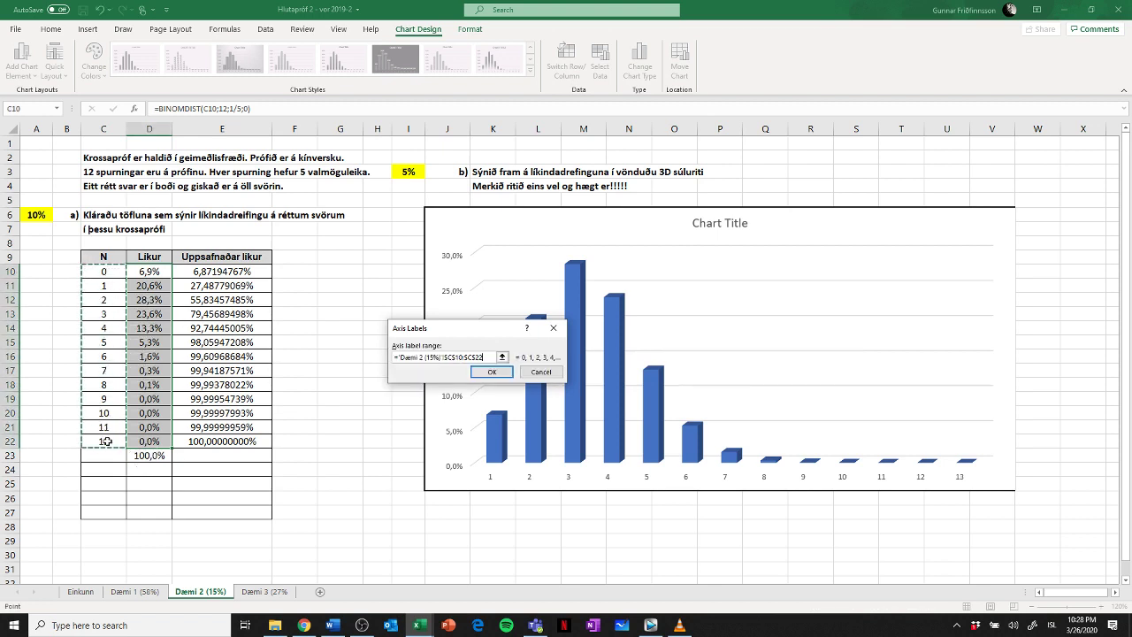
left_click(493, 372)
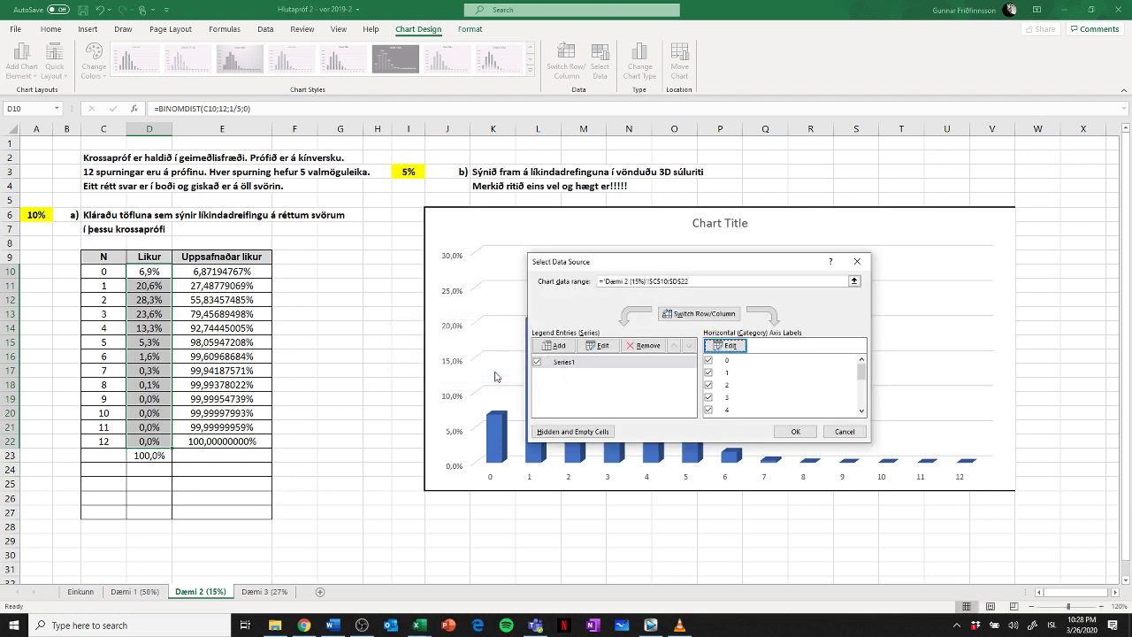
left_click(795, 432)
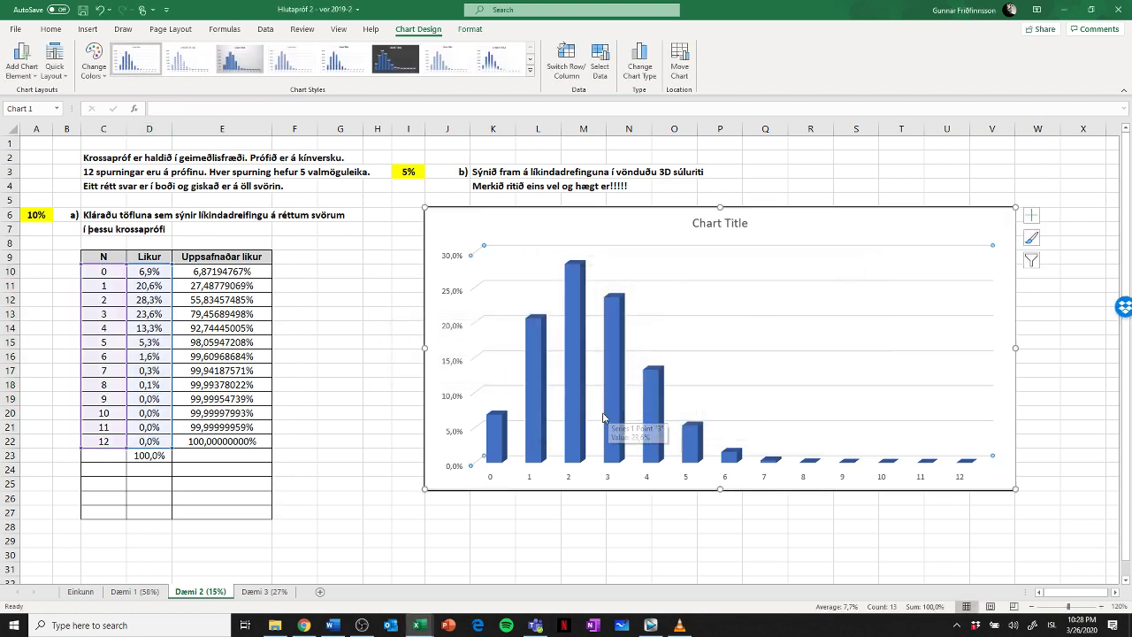
- Add data labels to the columns of the probability chart
left_click(532, 344)
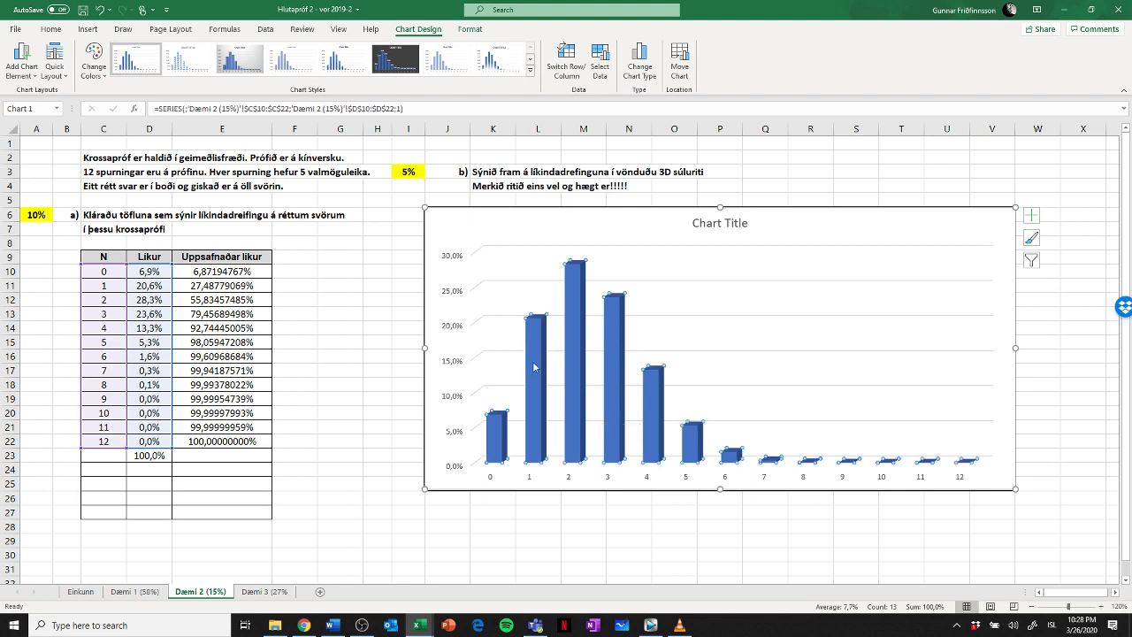
right_click(533, 347)
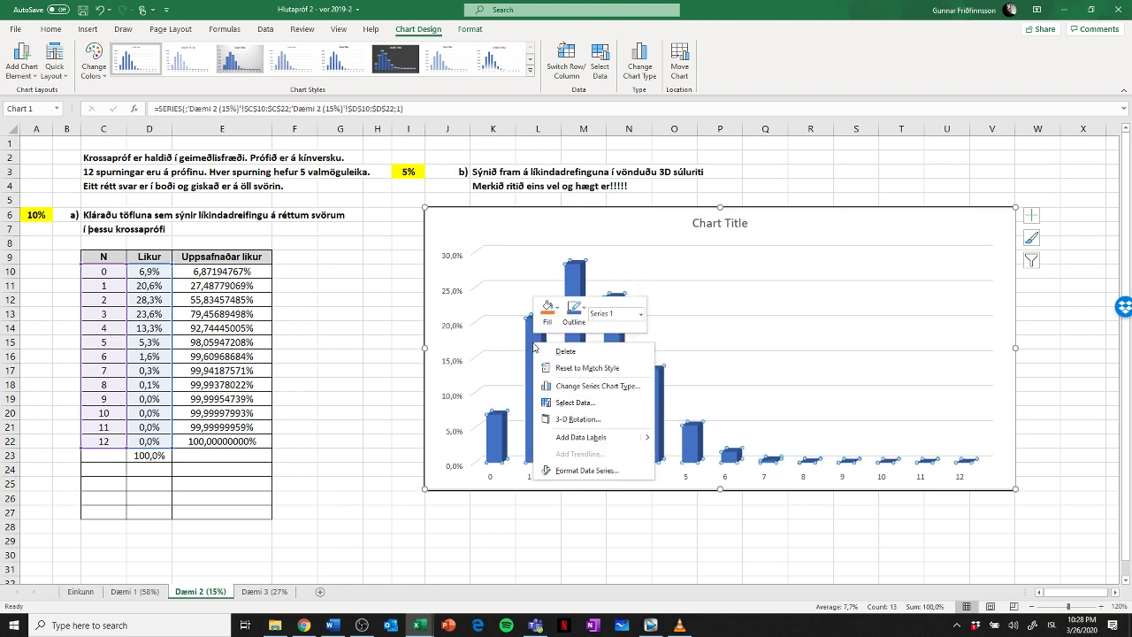
left_click(583, 440)
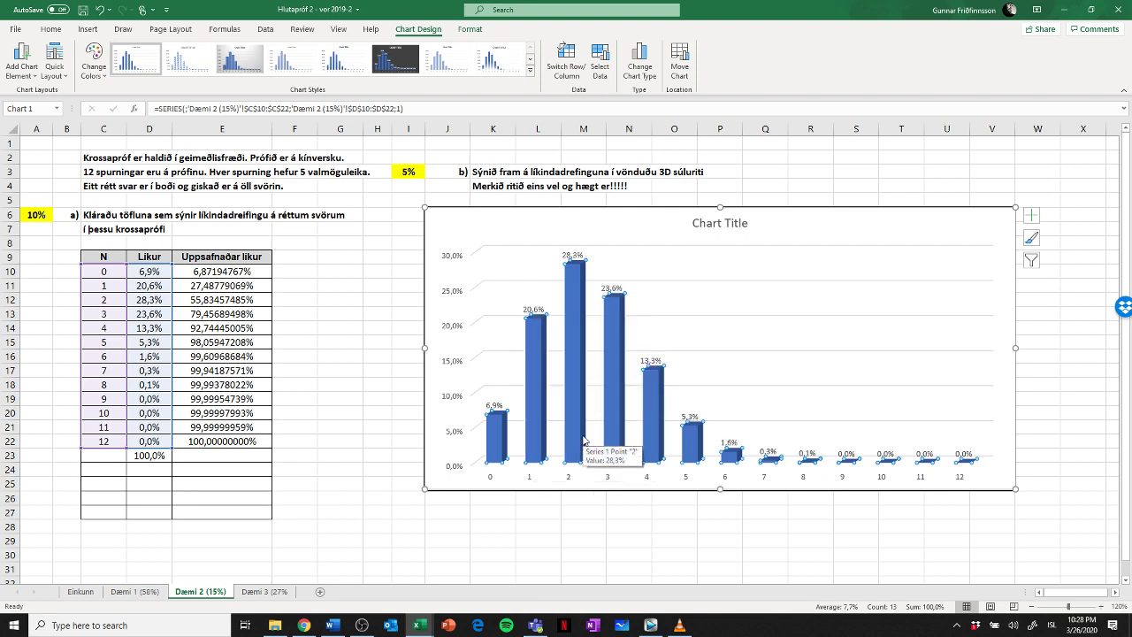
- Replace the chart title with "Líkindadreifing í krossaprófi"
left_click(726, 226)
triple_click(727, 227)
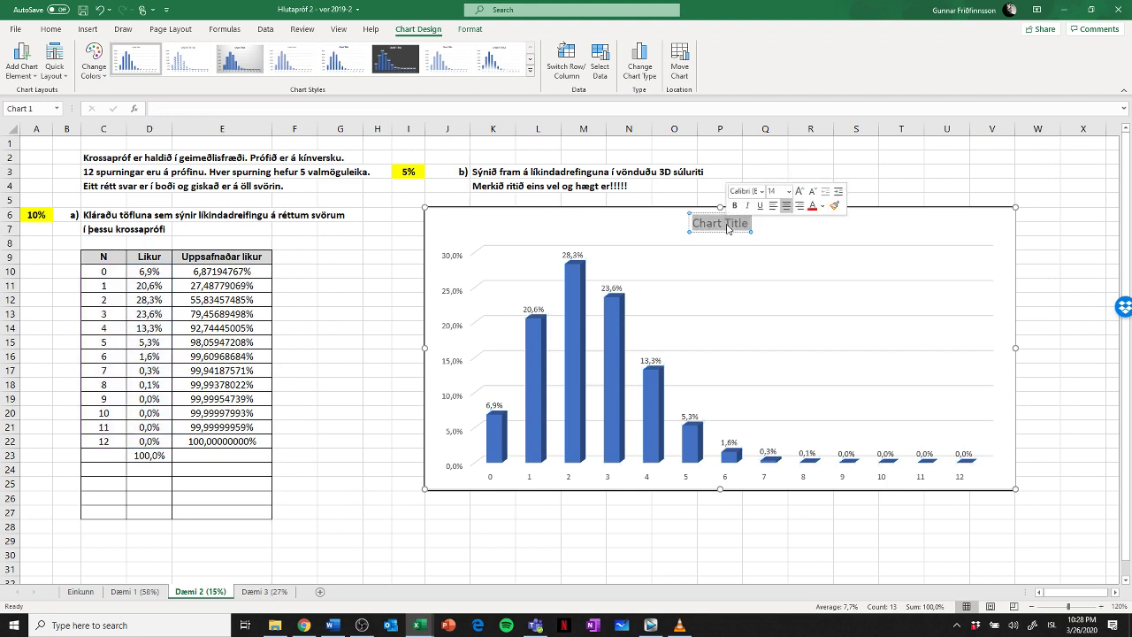
type("Lík")
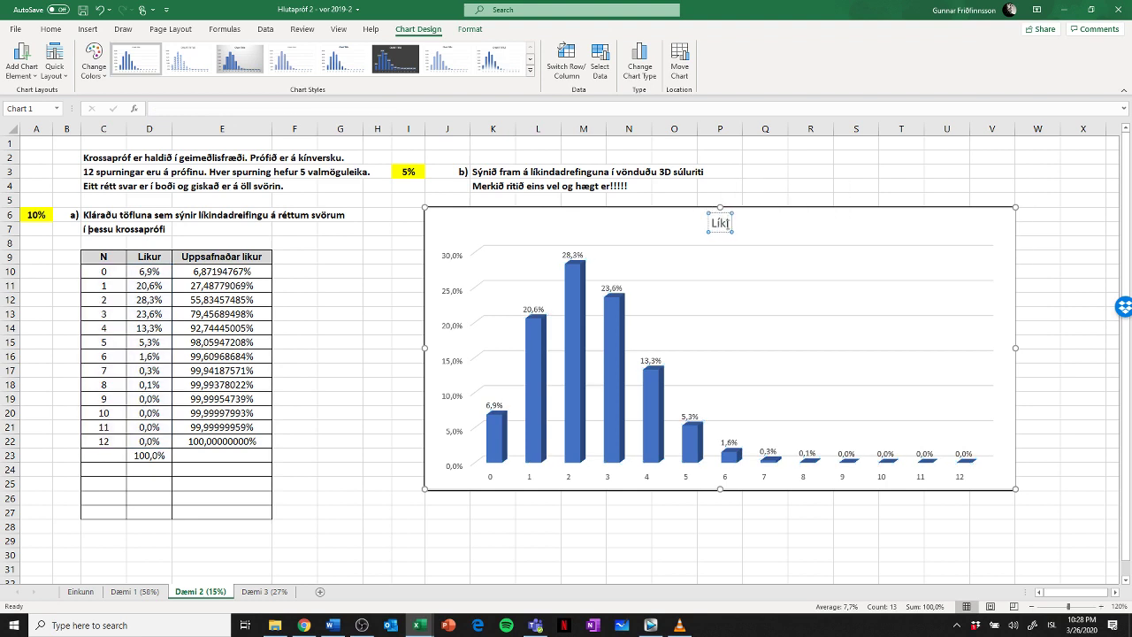
type("indadr")
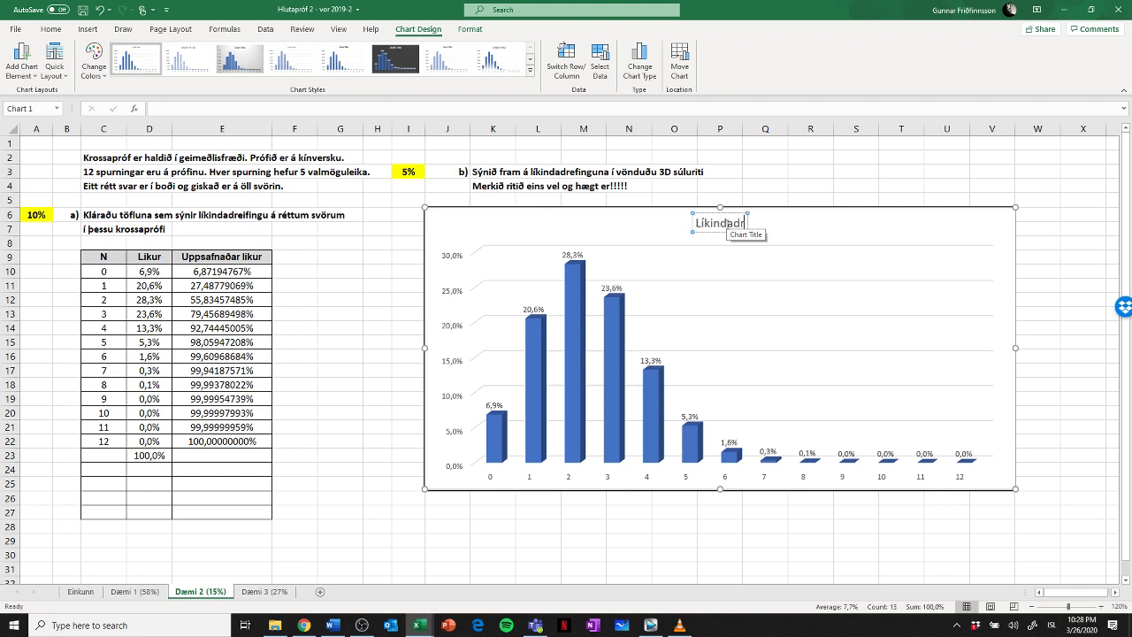
type("eifing í kr")
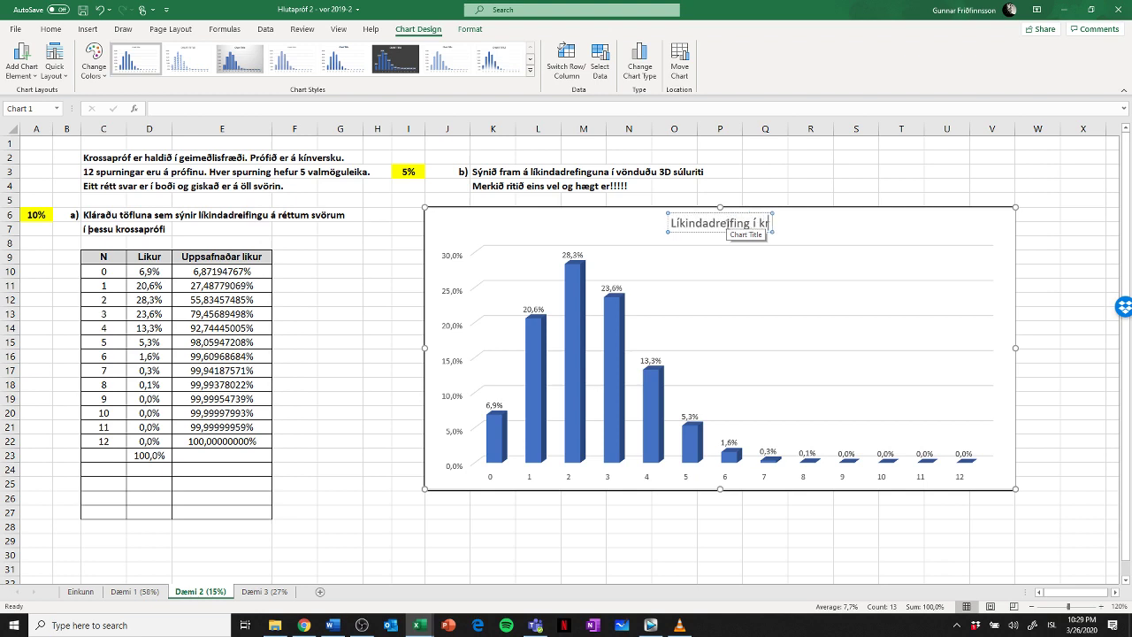
type("ossaprófi")
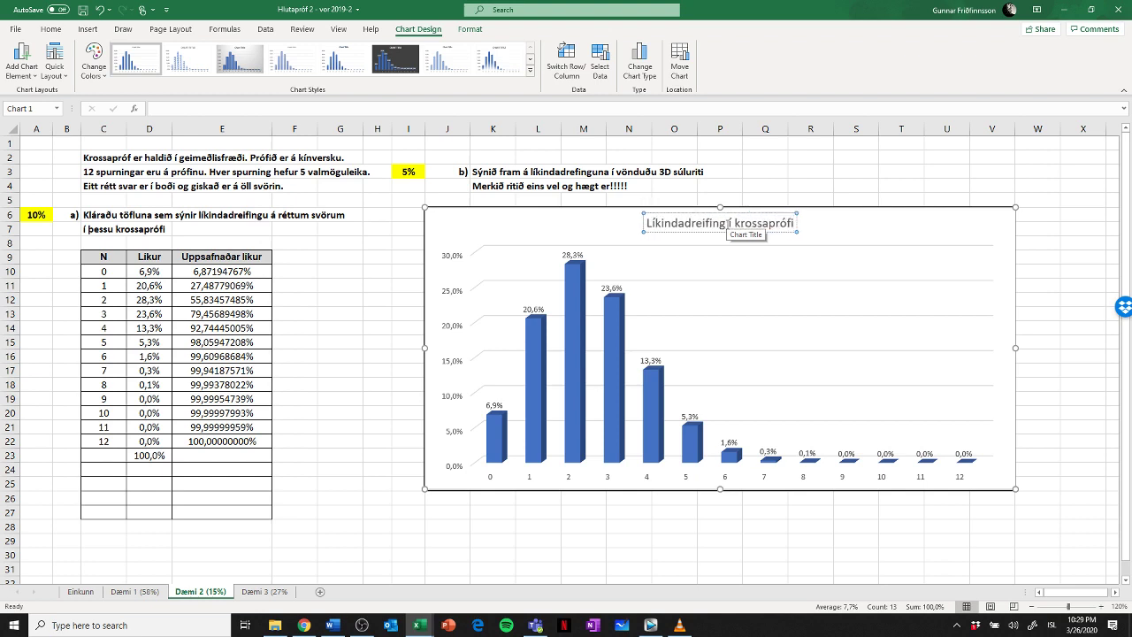
left_click(643, 253)
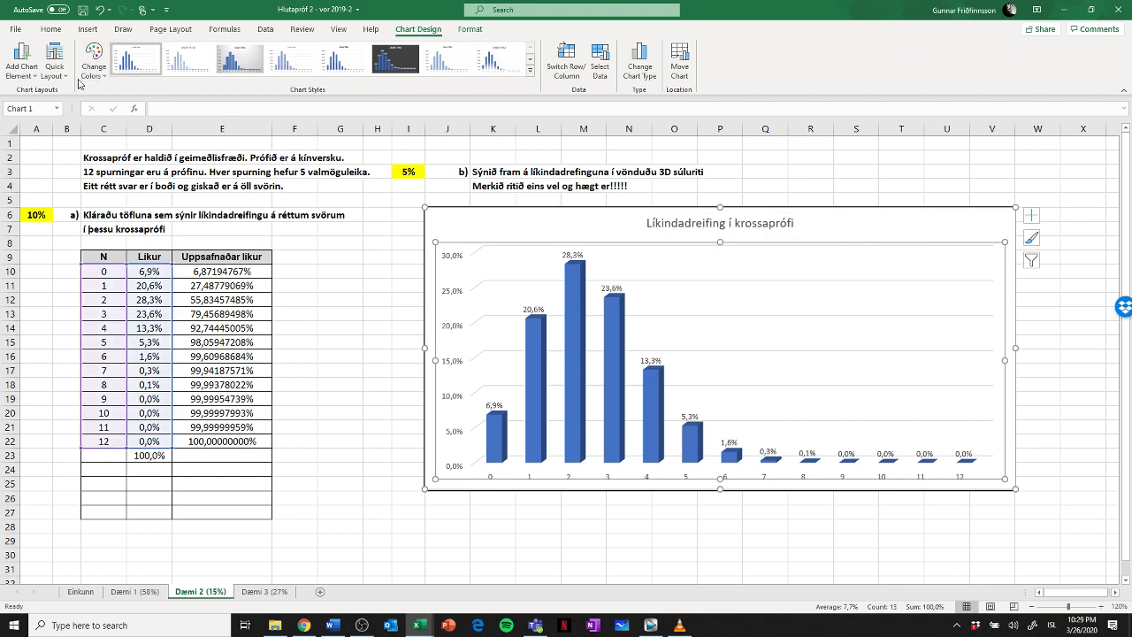
- Add a primary vertical axis title to the chart reading "Líkur"
left_click(38, 82)
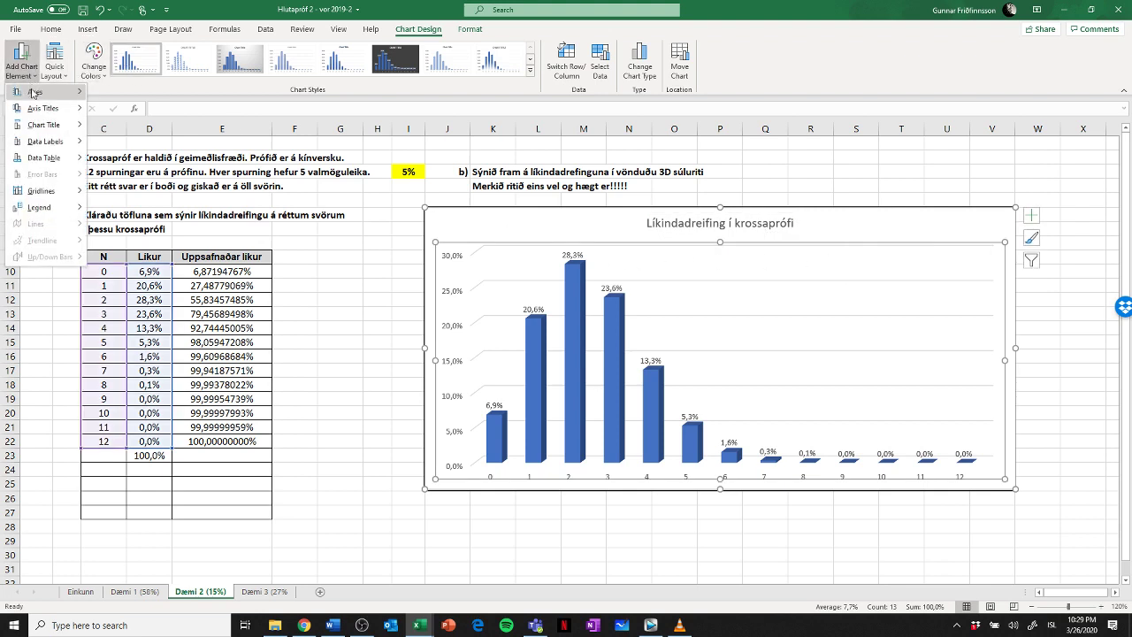
mouse_move(34, 107)
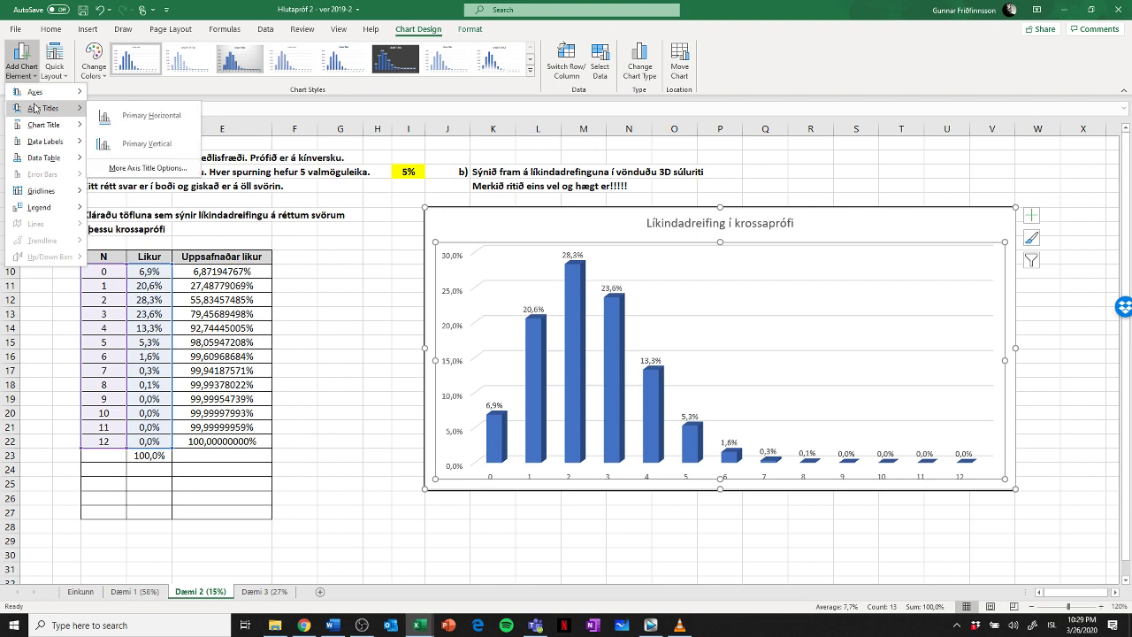
left_click(146, 145)
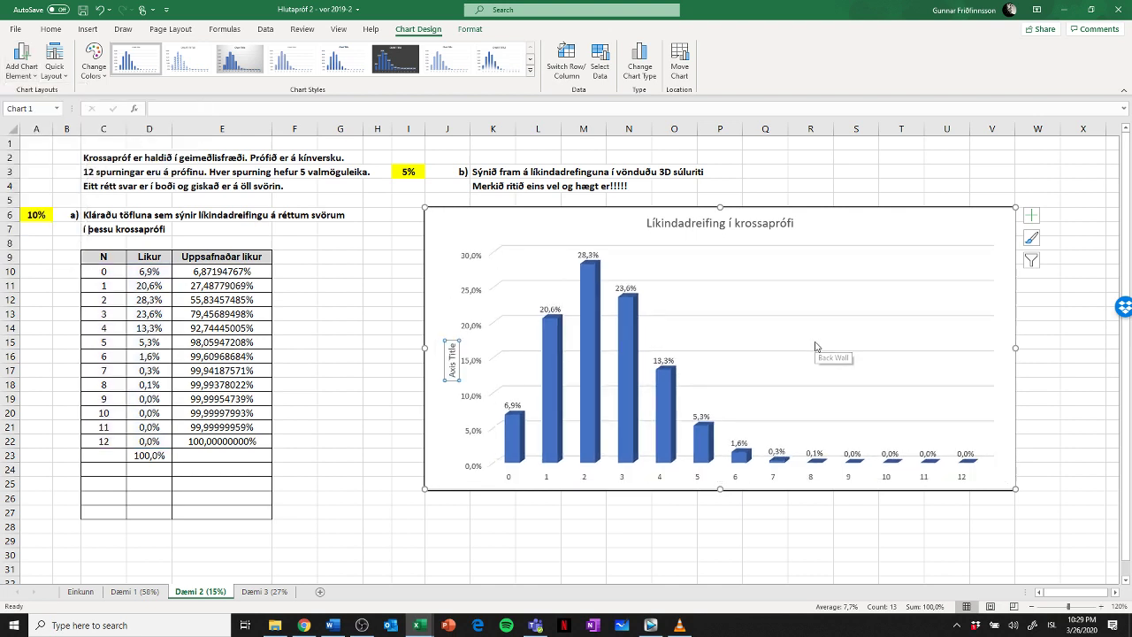
type("Liku")
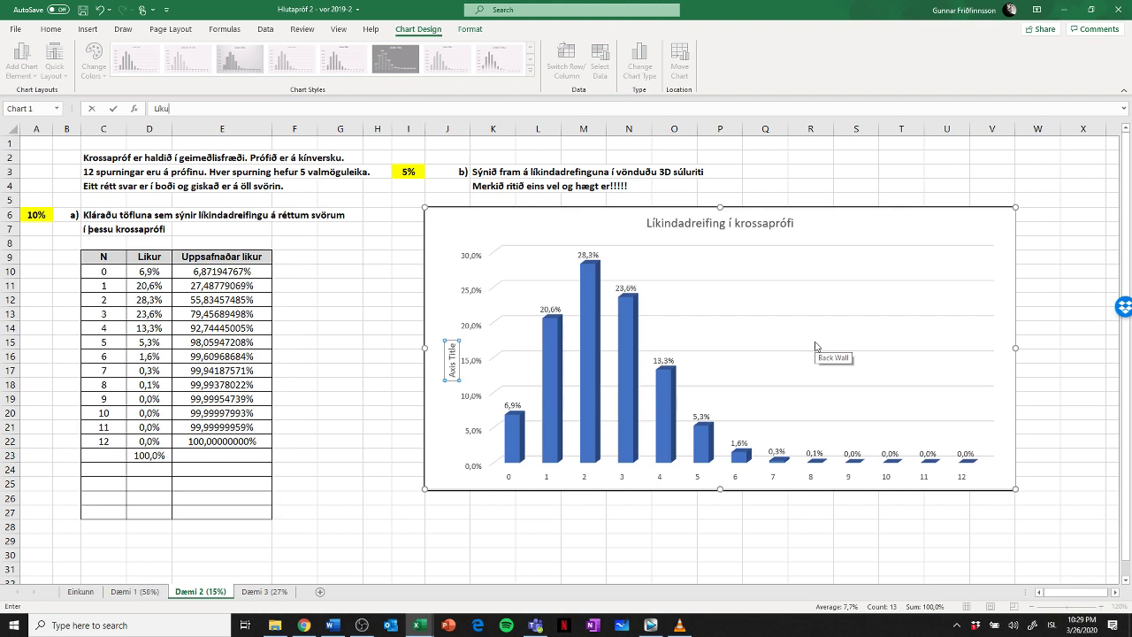
type("íkur")
key("Return")
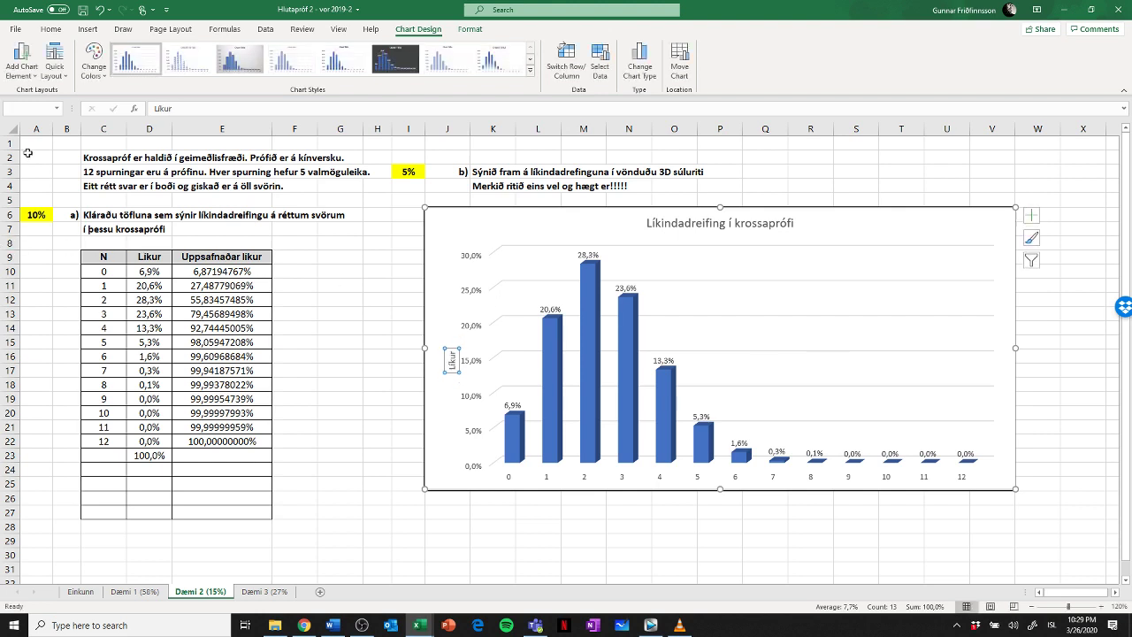
- Add a primary horizontal axis title reading "Fjöldi" and deselect the chart
left_click(22, 57)
mouse_move(39, 106)
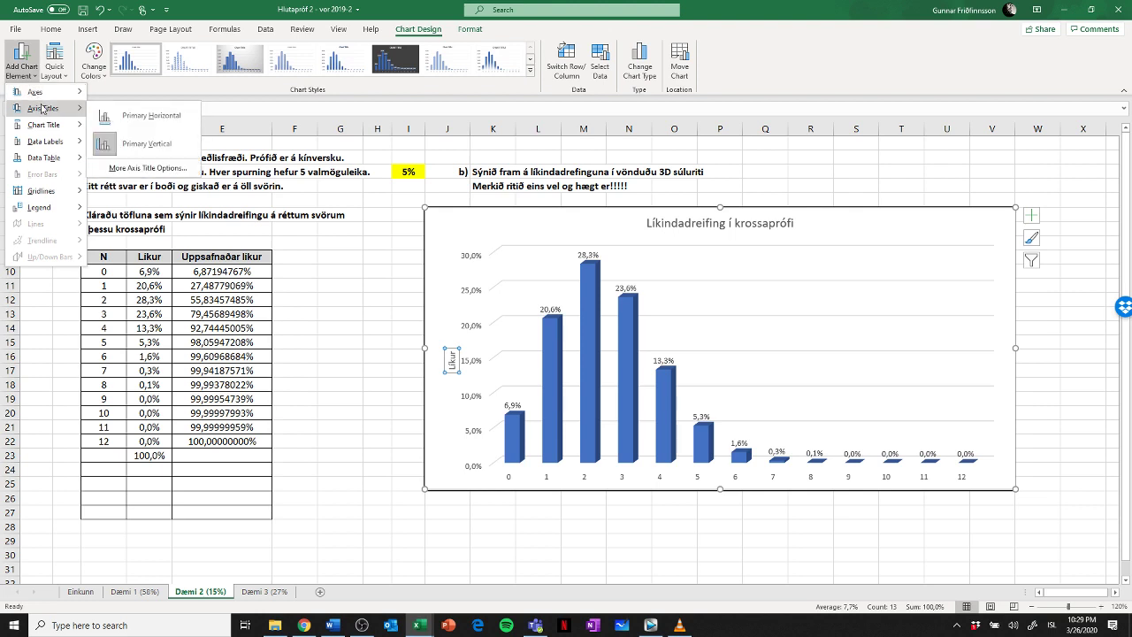
left_click(142, 144)
left_click(155, 127)
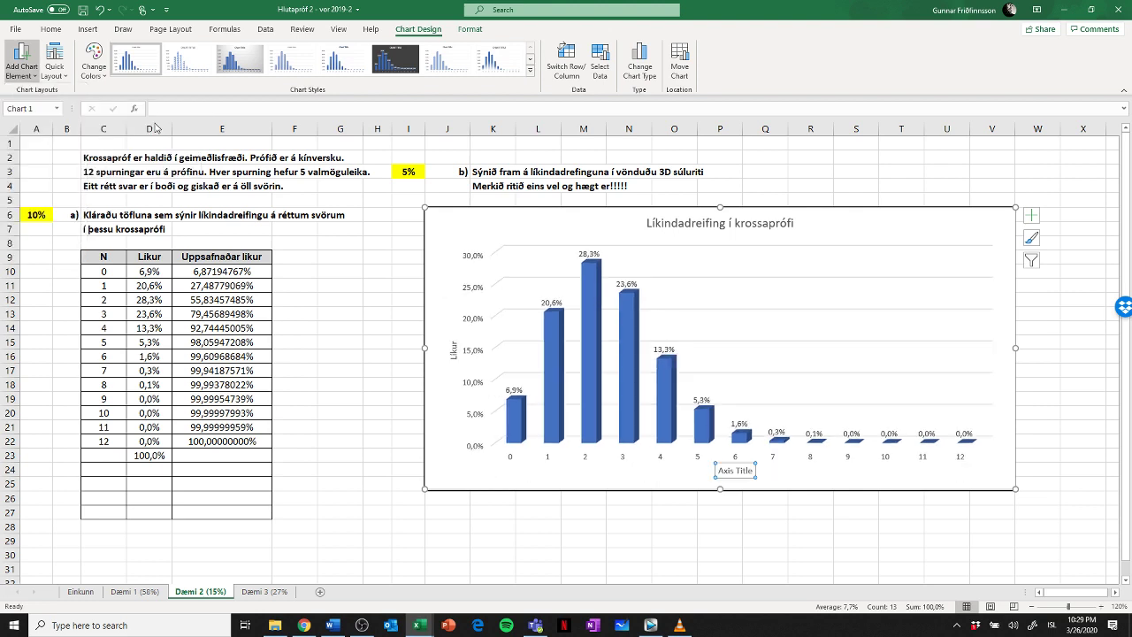
triple_click(733, 471)
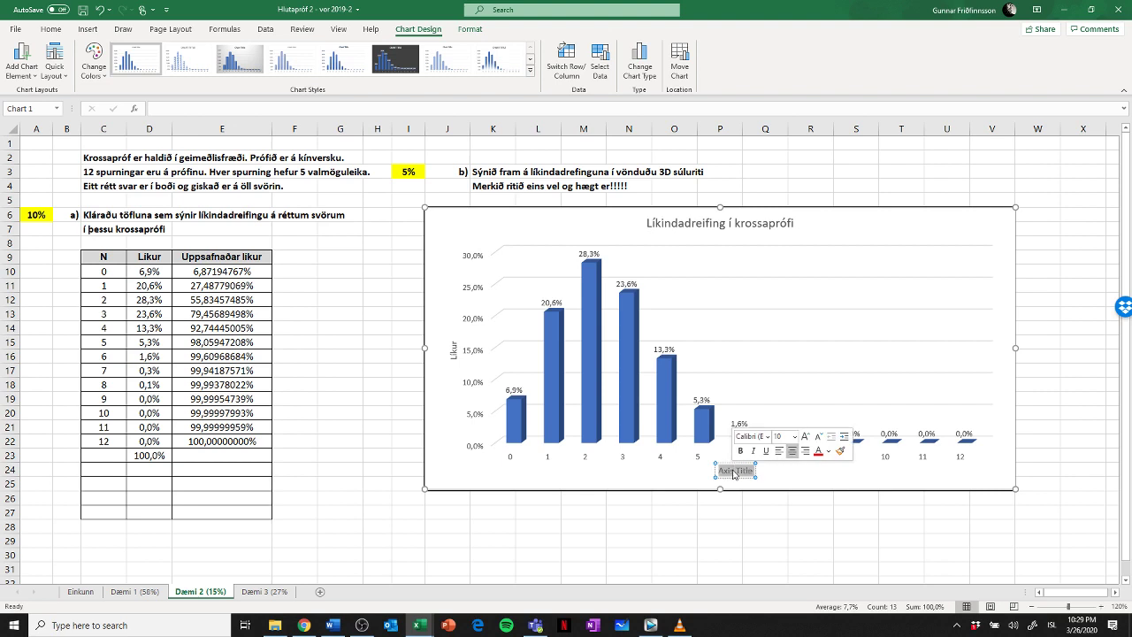
type("Fjöldi")
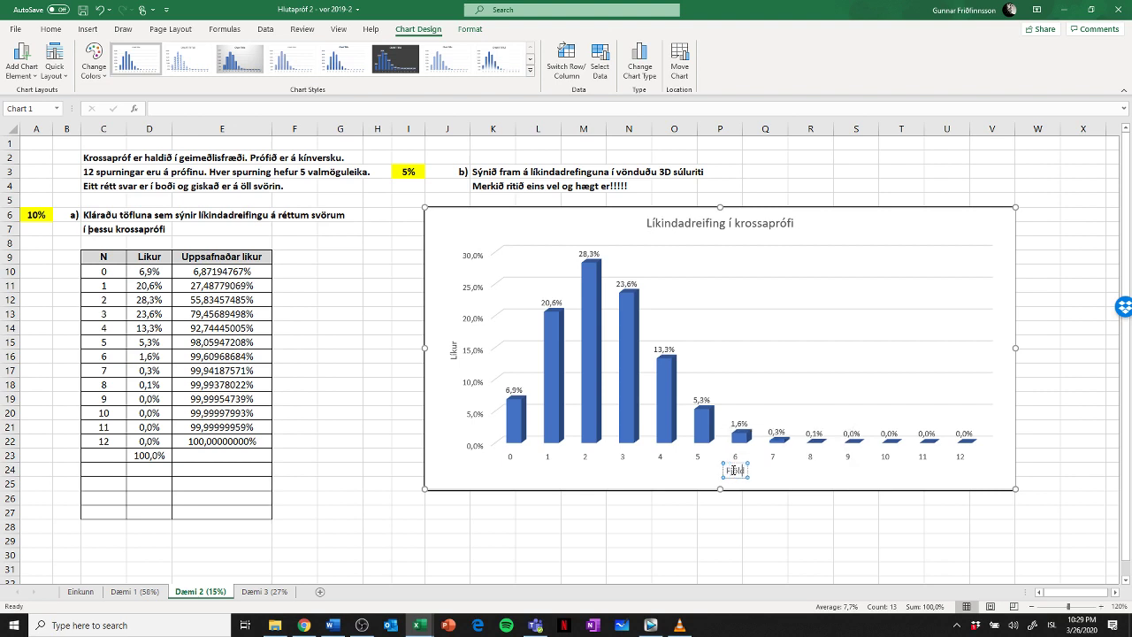
left_click(622, 527)
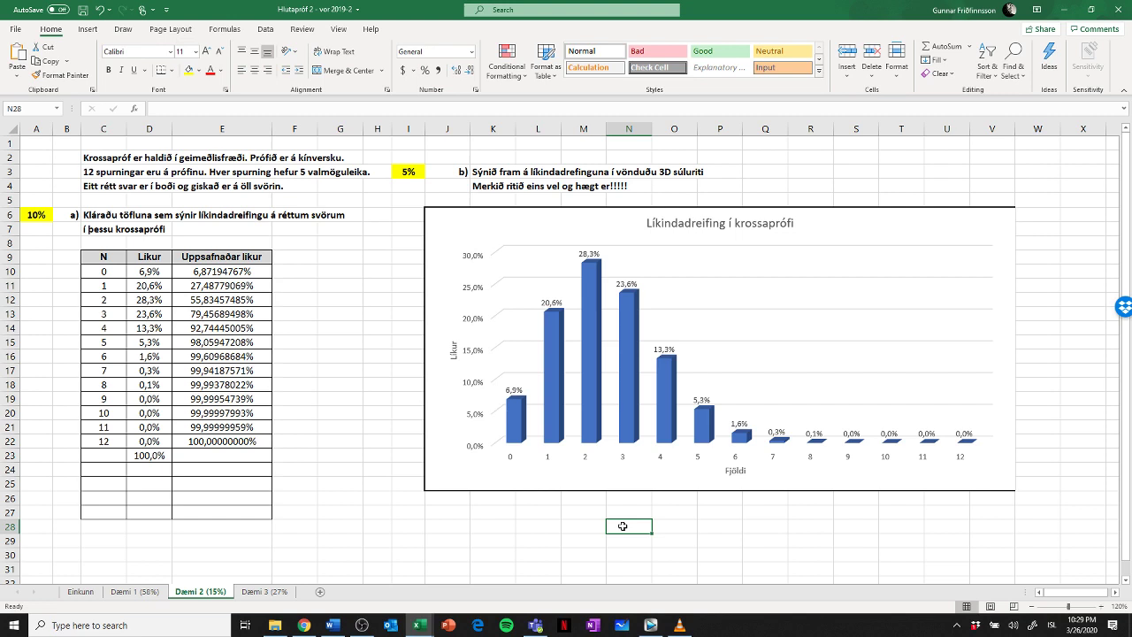
left_click(528, 512)
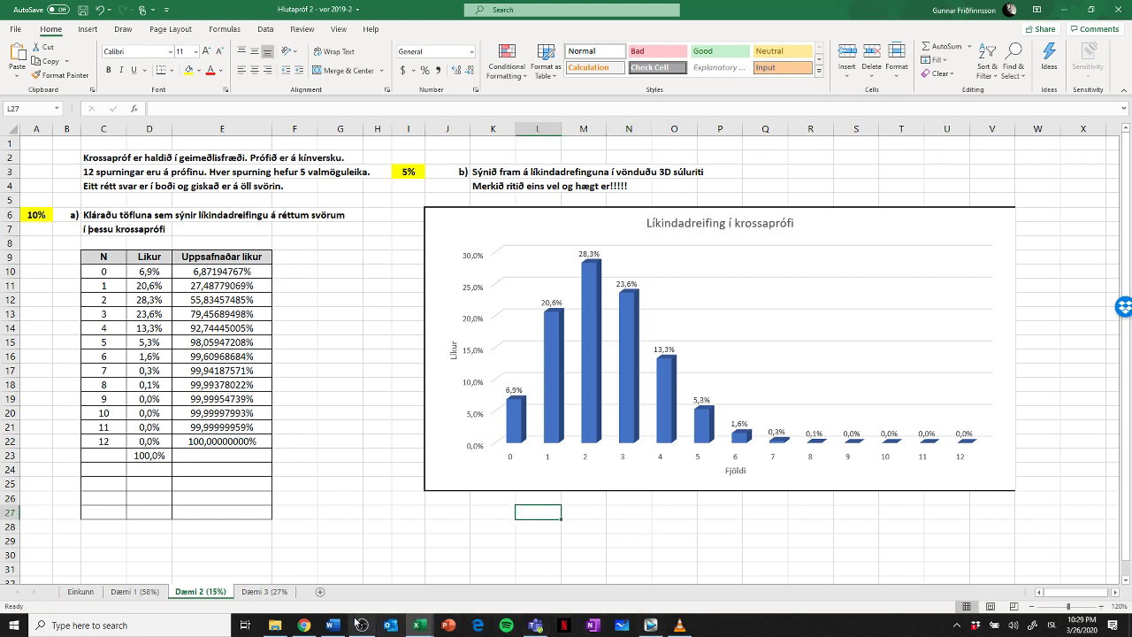